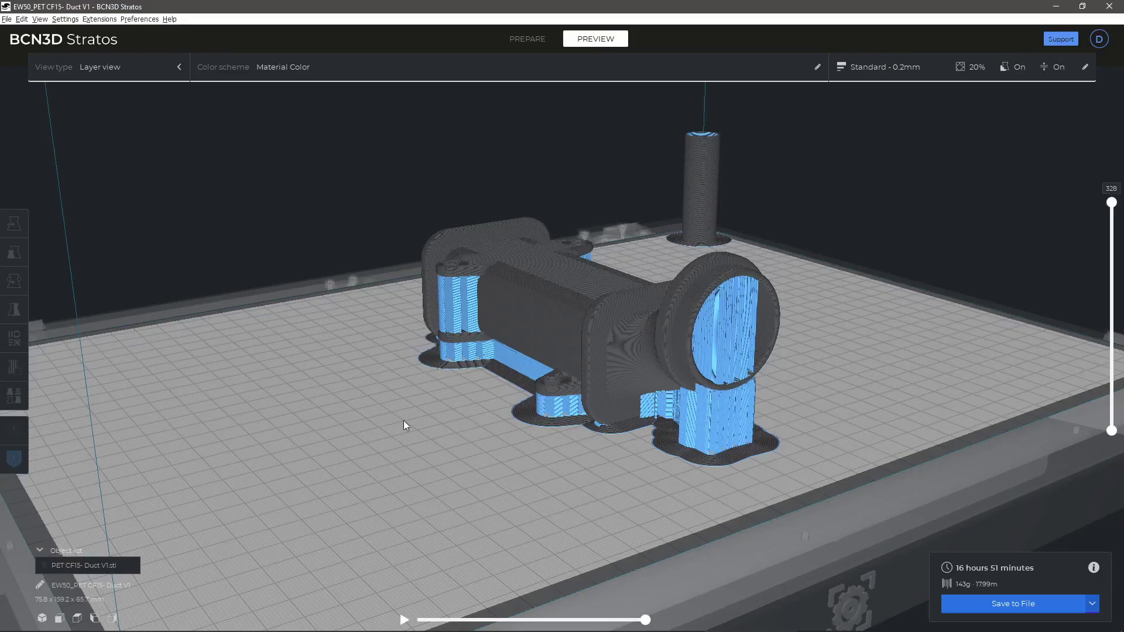
Step: View the sliced duct front-on and scroll through its Standard - 0.2mm print settings
right_click_drag(843, 350, 563, 339)
scroll(498, 377, "up", 5)
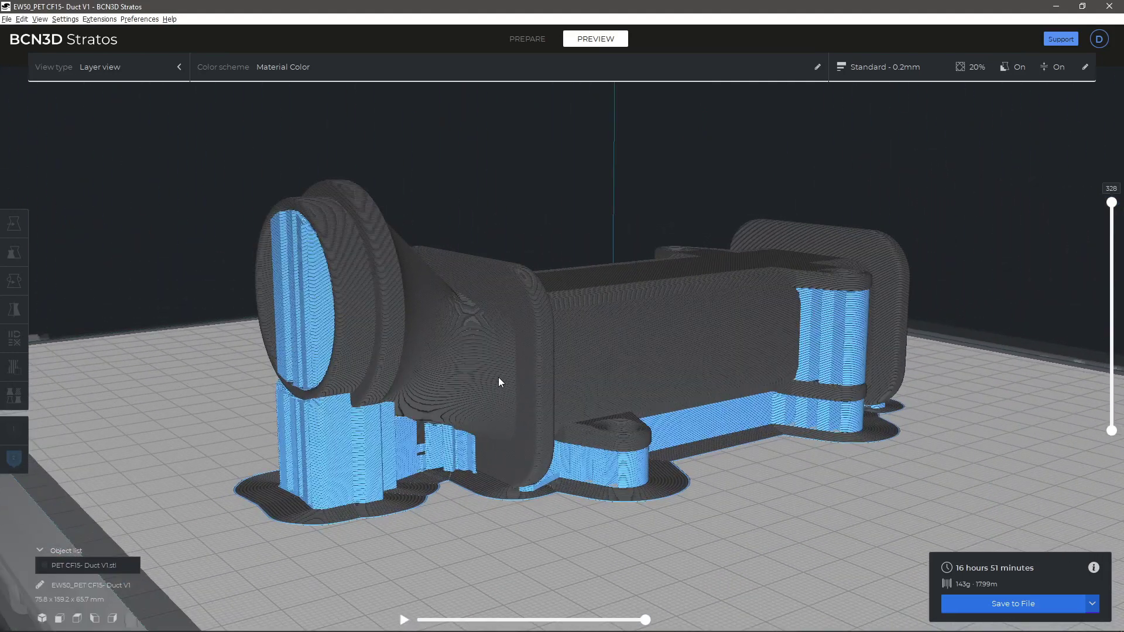
left_click(905, 65)
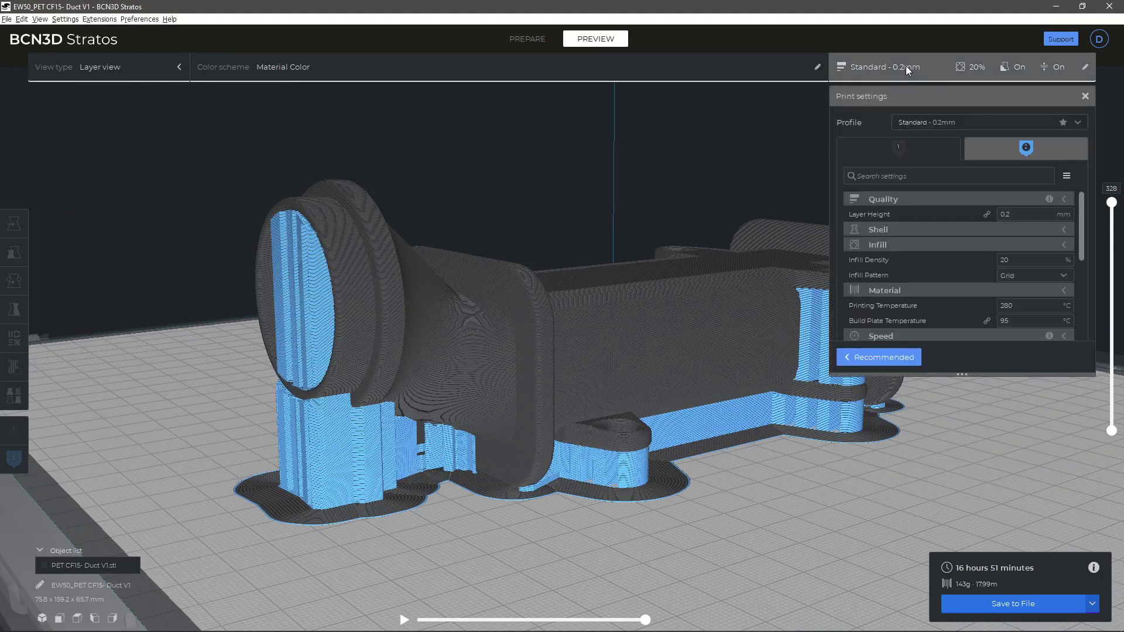
left_click_drag(1078, 212, 1077, 267)
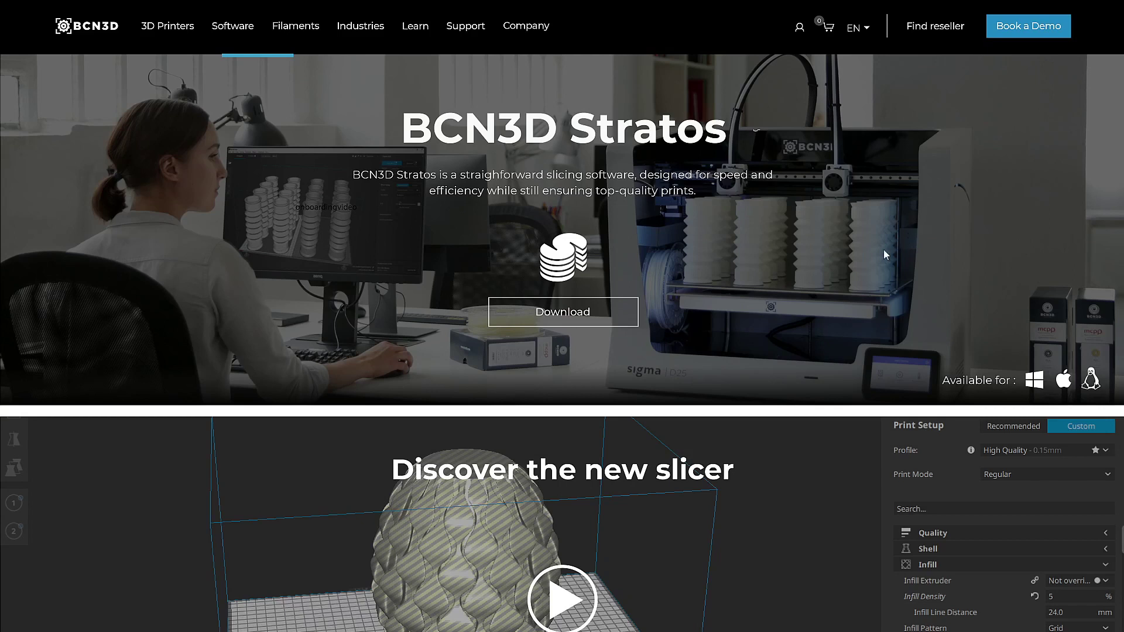
Step: Download and run BCN3D_Stratos-1.0.0-win64.exe, install with default options, and launch Stratos
left_click(607, 309)
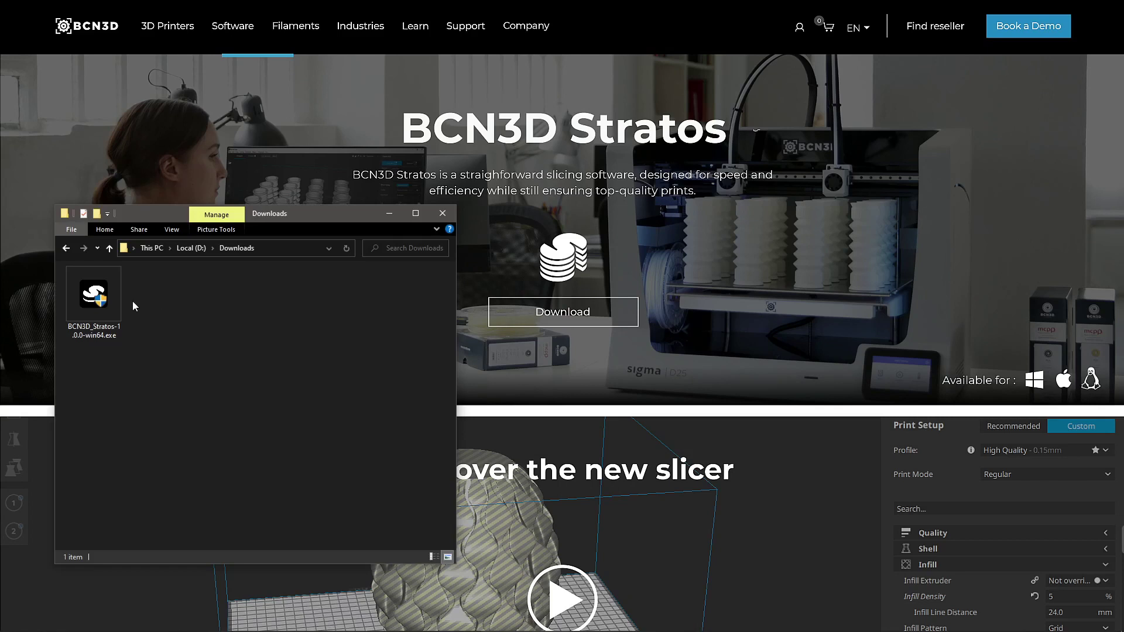
double_click(114, 300)
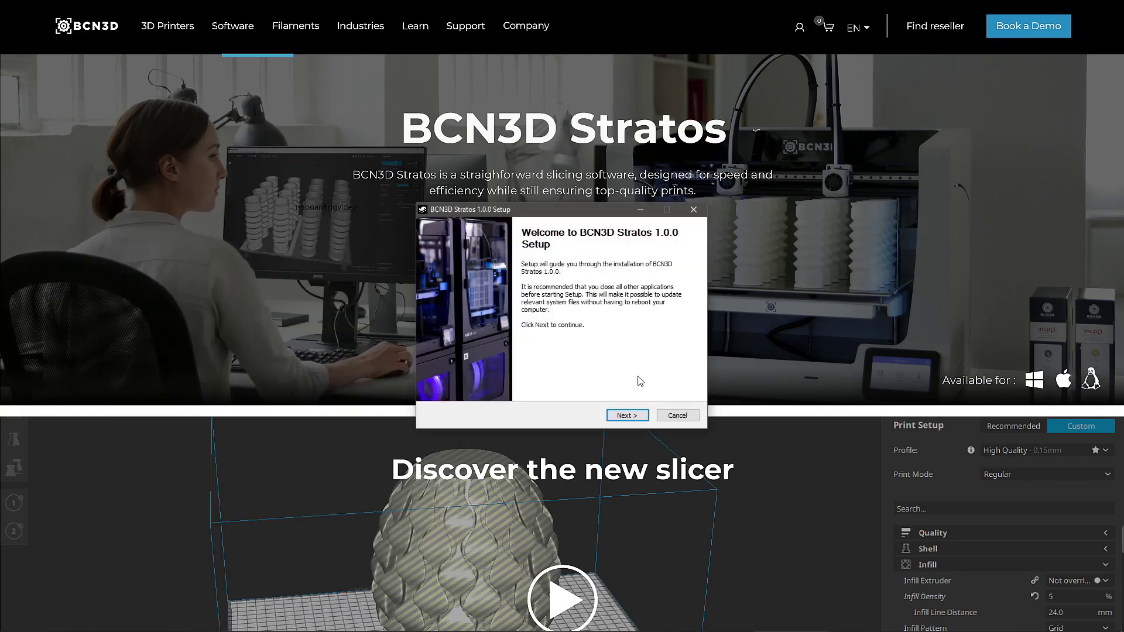
left_click(646, 417)
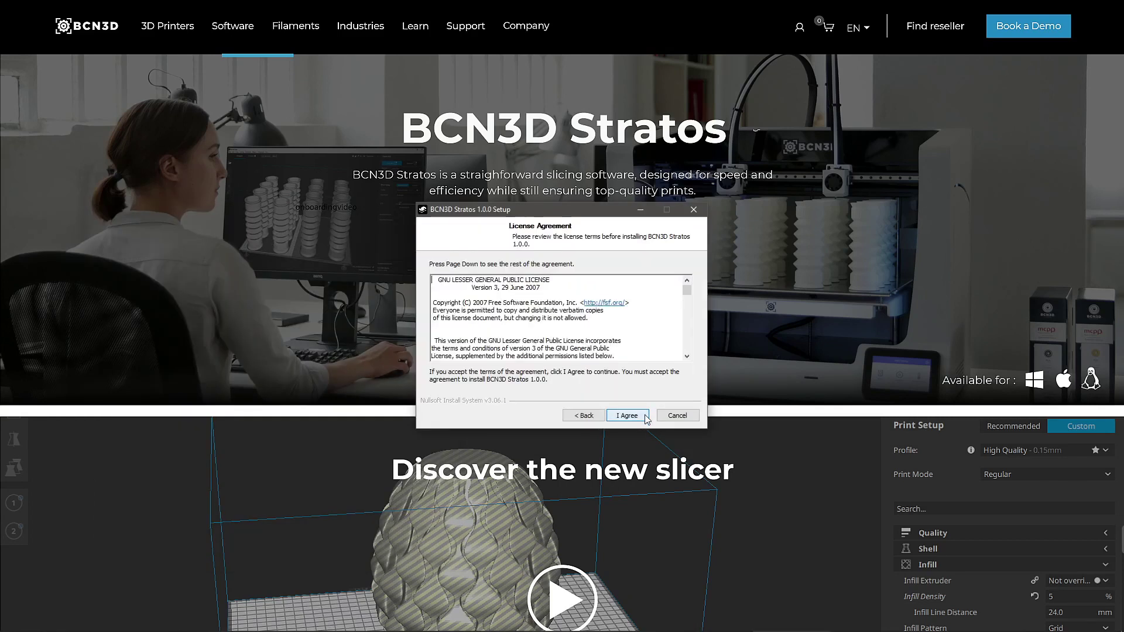
left_click(646, 416)
left_click(646, 416)
left_click(646, 416)
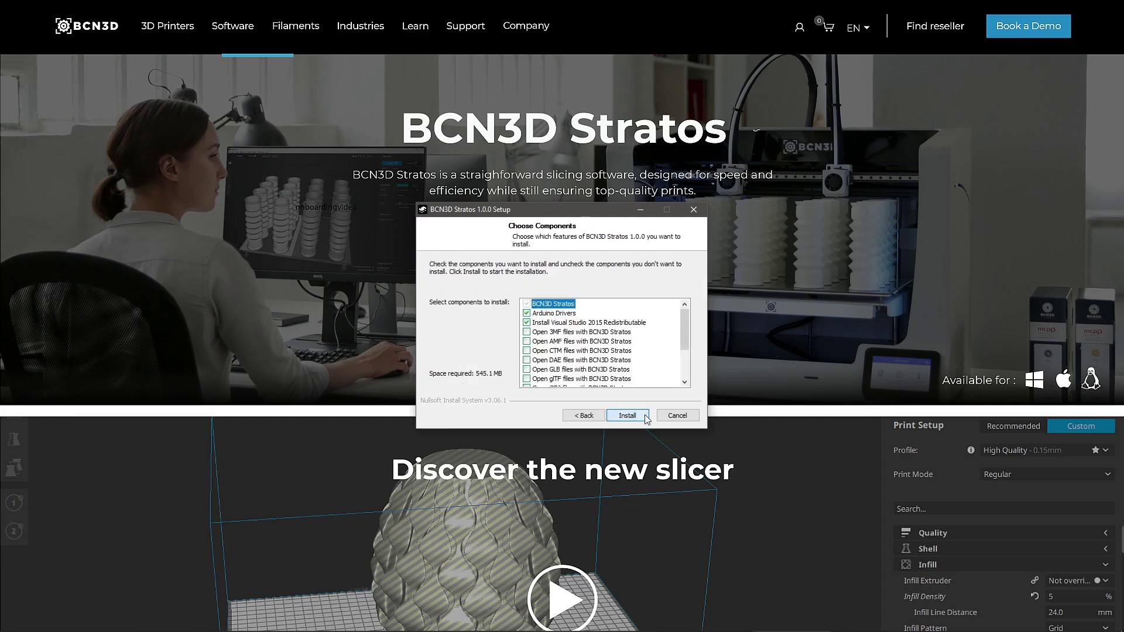
left_click(646, 416)
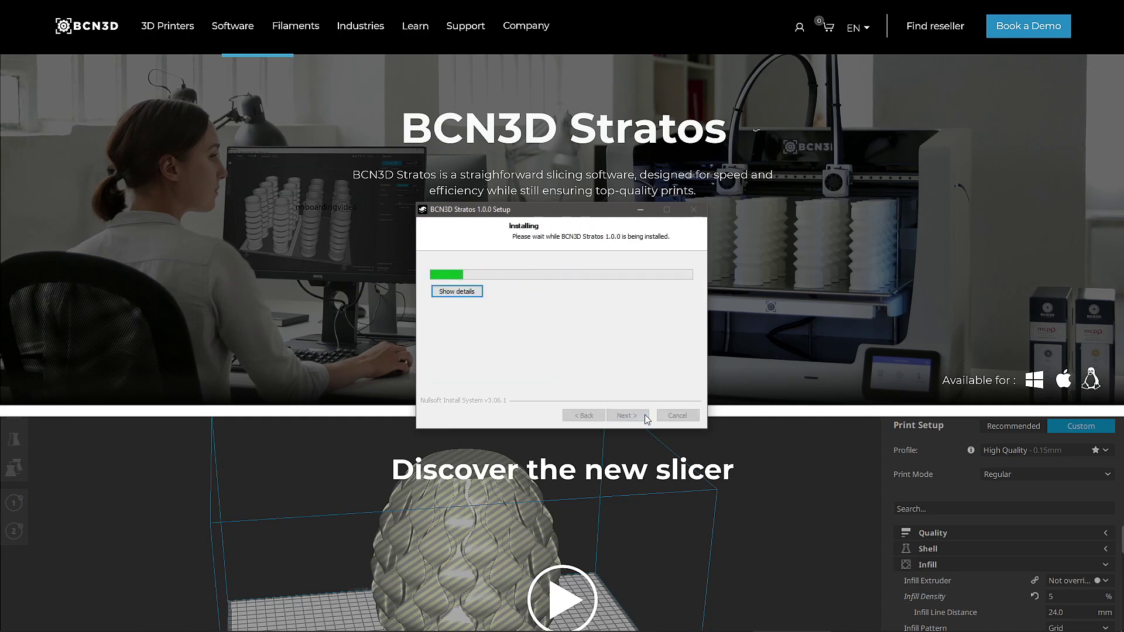
left_click(646, 416)
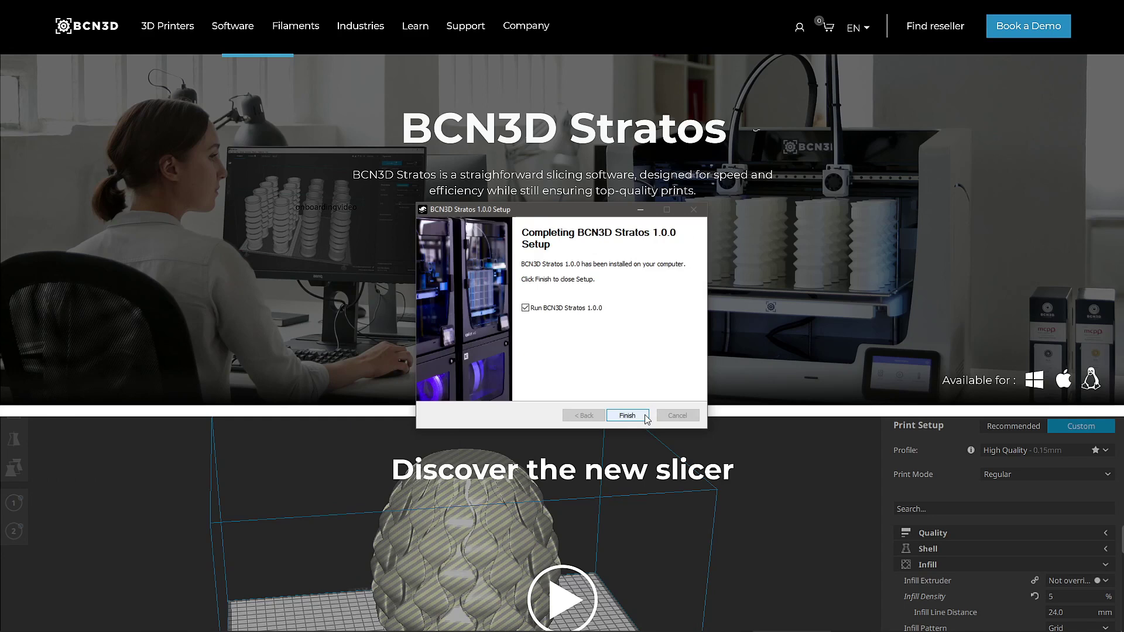
left_click(627, 416)
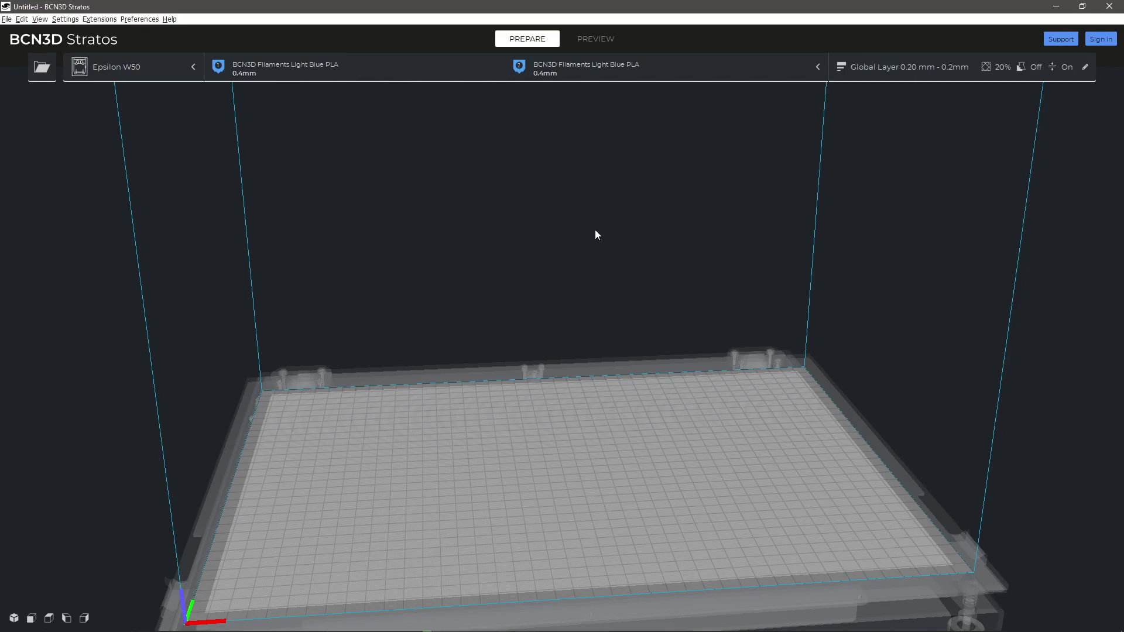
Step: Add the BCN3D Technologies Sigma D25 as a non-networked printer and make it active
left_click(181, 68)
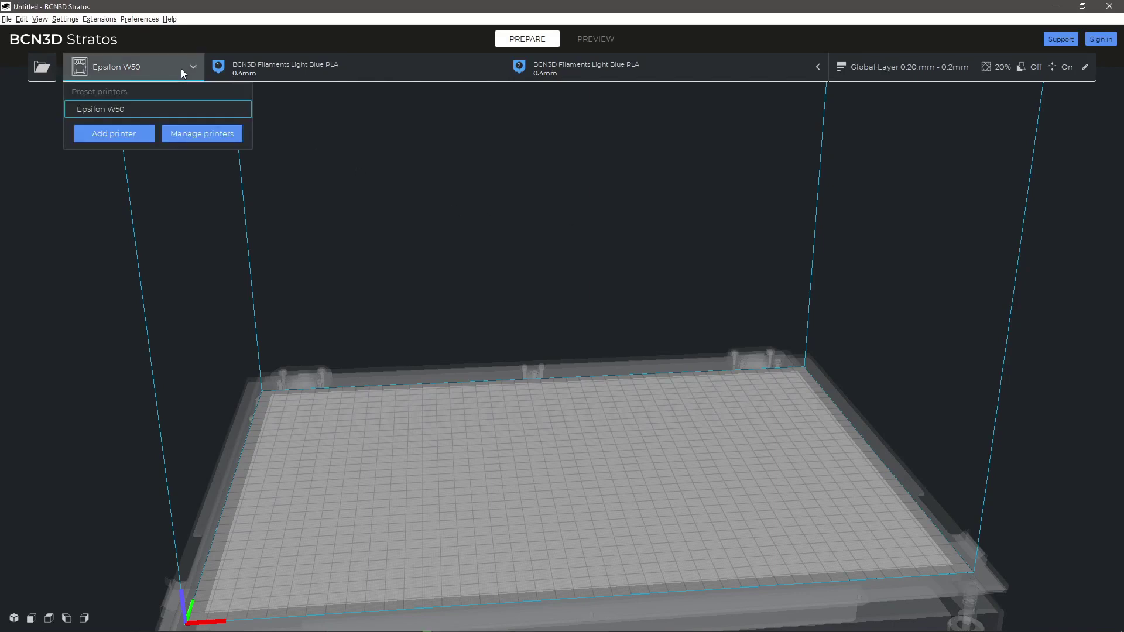
left_click(113, 134)
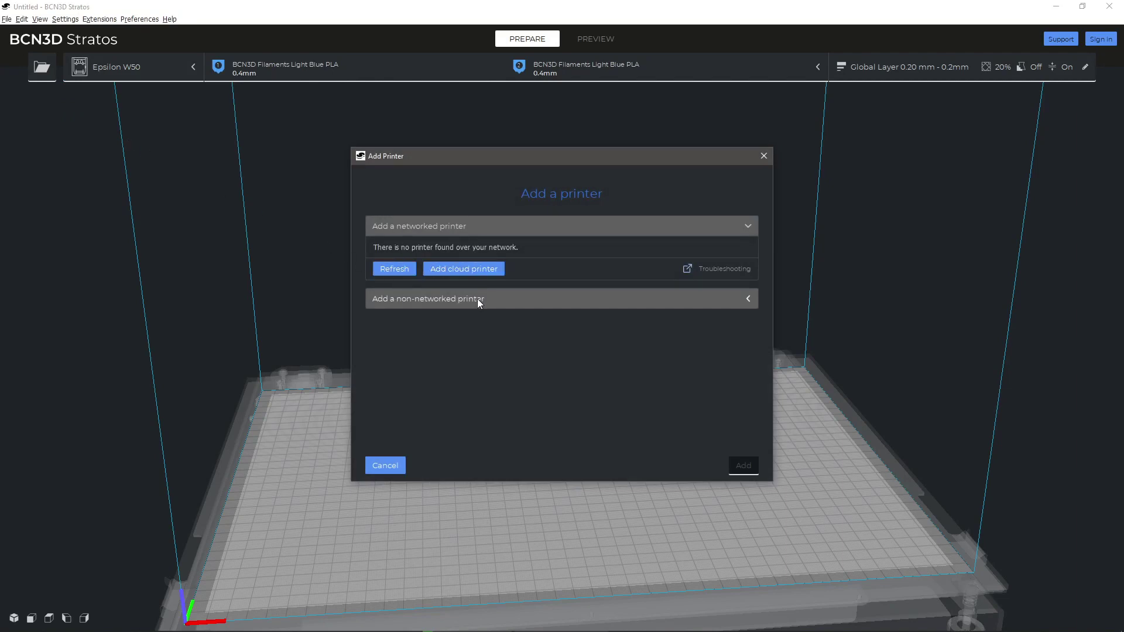
left_click(477, 299)
left_click(374, 274)
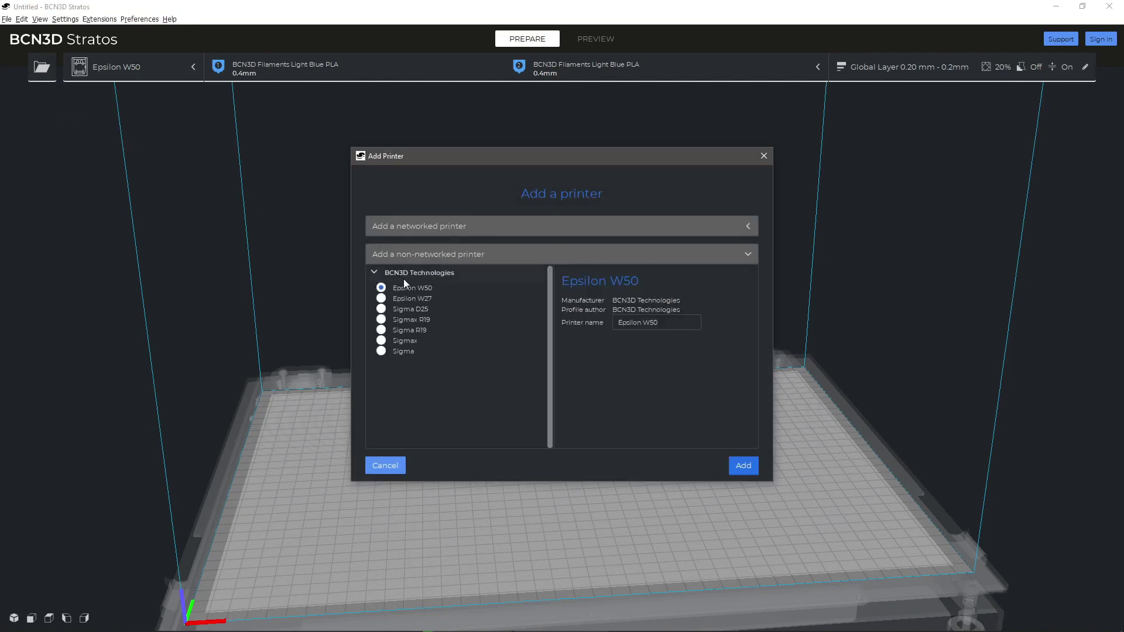
left_click(406, 309)
left_click(731, 465)
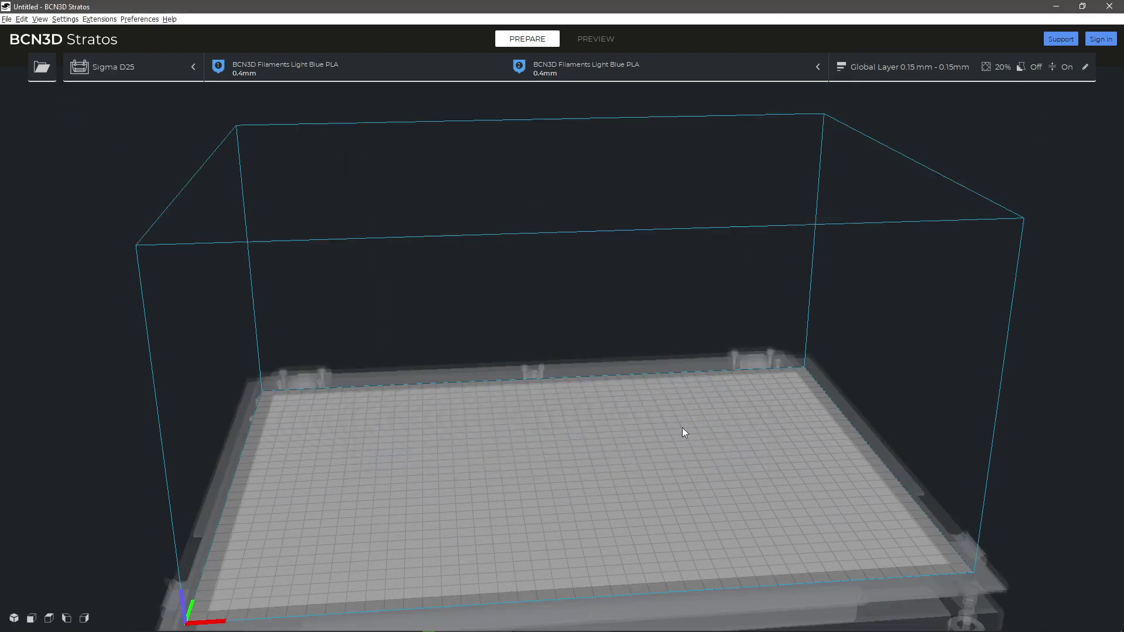
Step: Sign in to the BCN3D account with the account e-mail and password
left_click(1112, 39)
left_click(1028, 149)
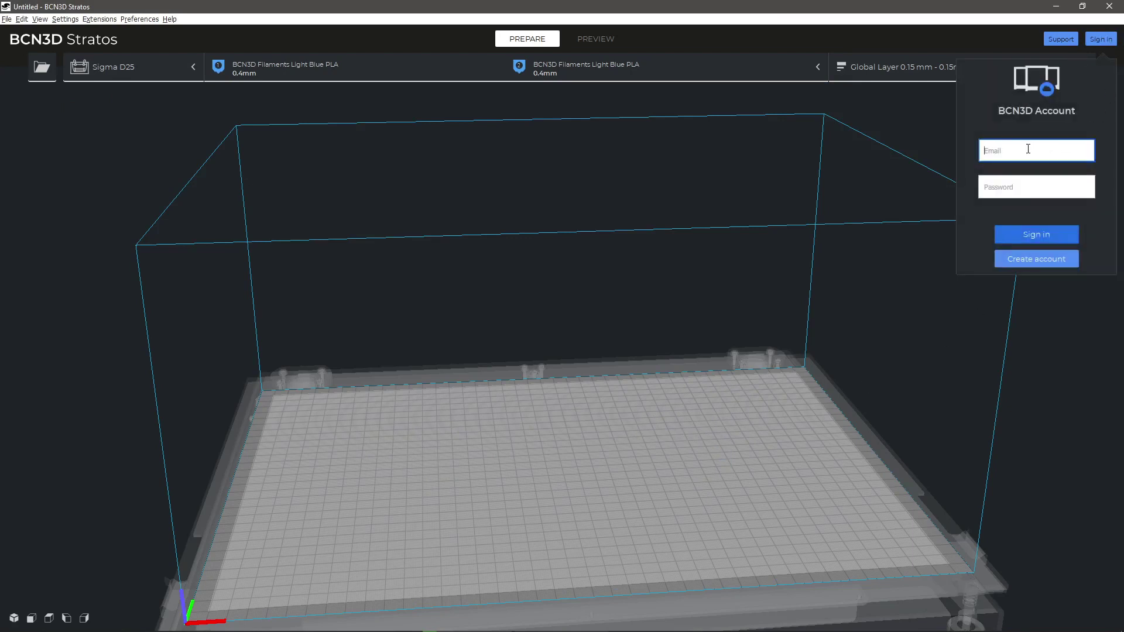
key("Tab")
type("*********")
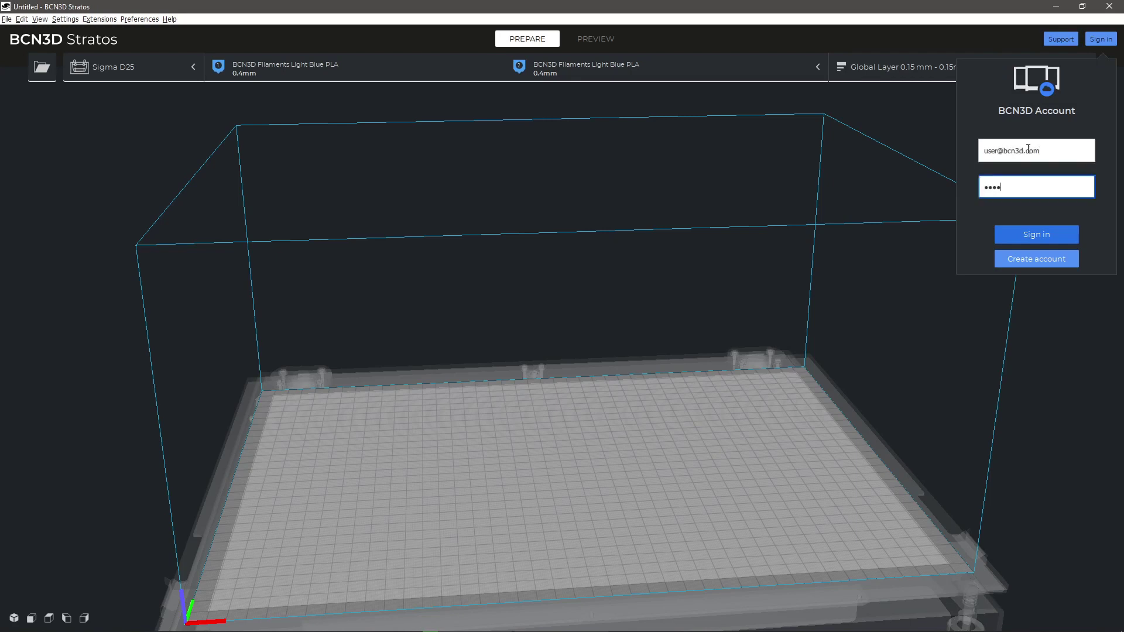
left_click(1053, 238)
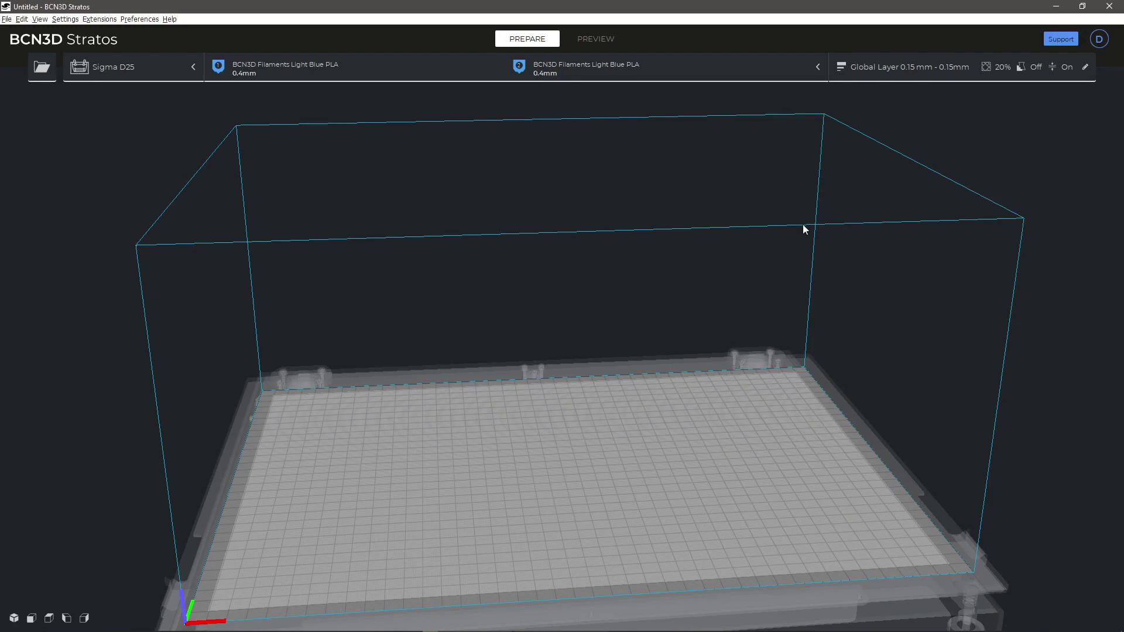
Step: Add the second networked Epsilon W50 as the active printer
left_click(135, 69)
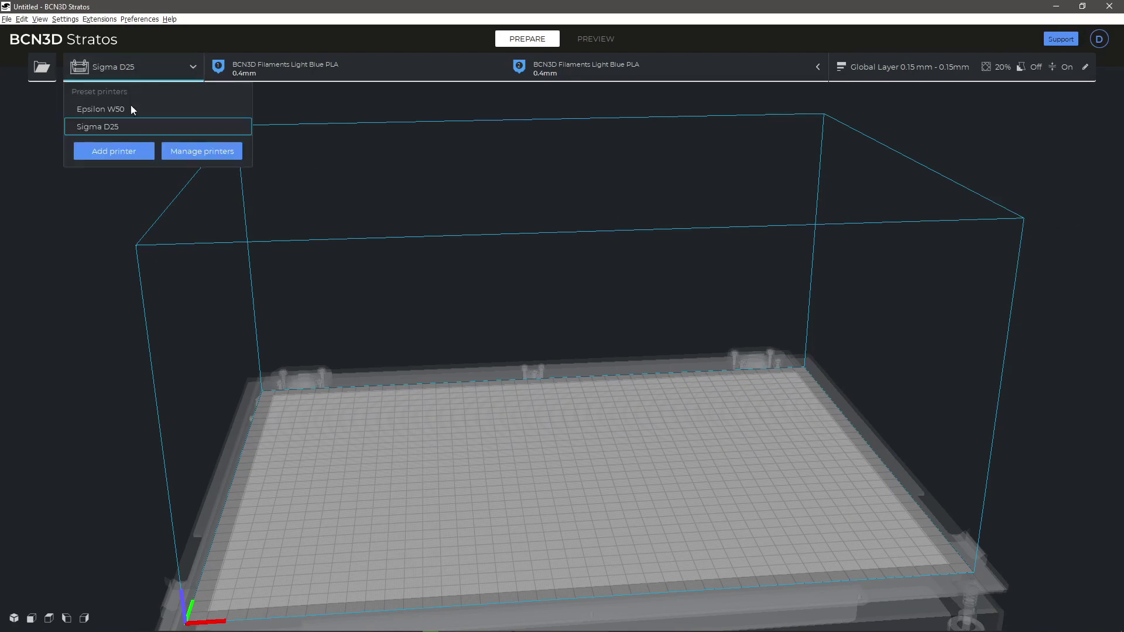
left_click(114, 151)
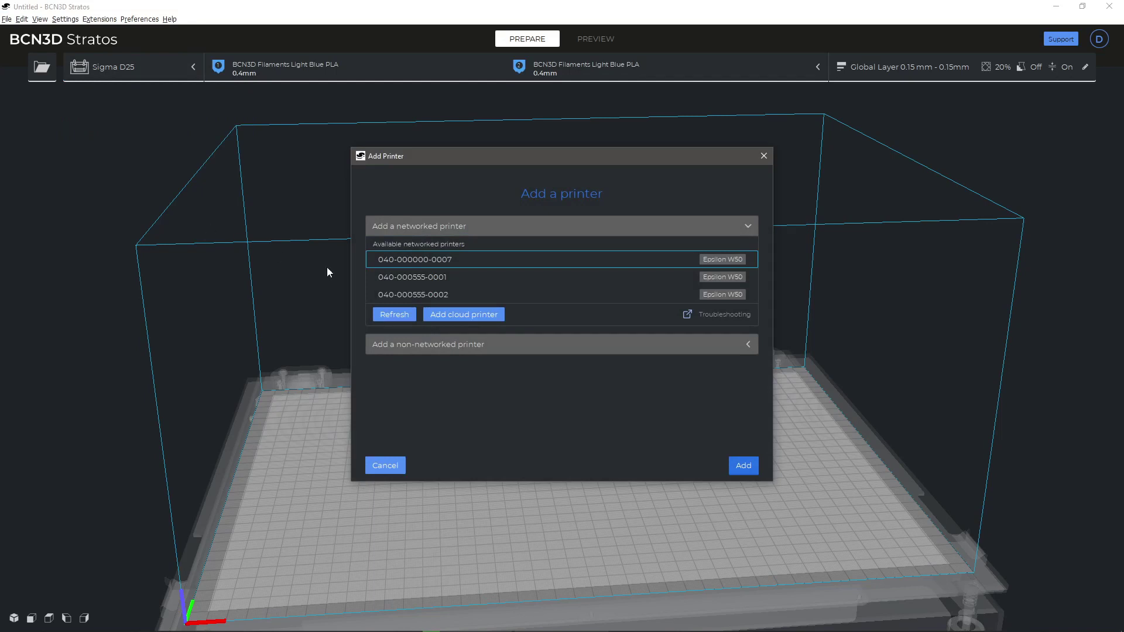
left_click(462, 280)
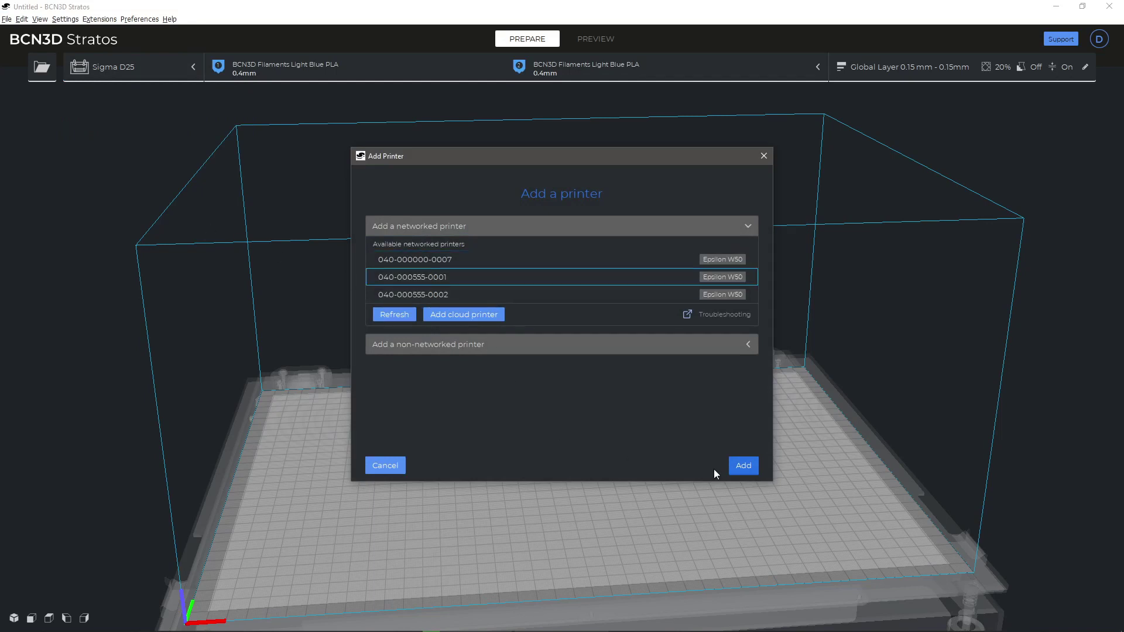
left_click(745, 469)
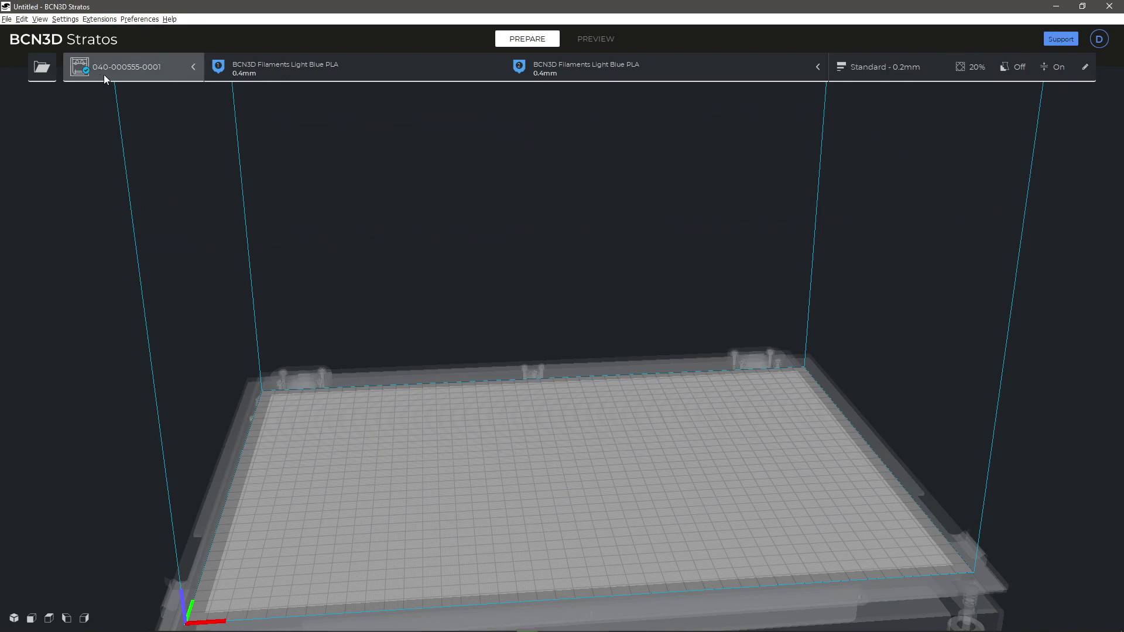
Step: Load PET CF15- Duct V1.stl onto the build plate and reposition it
left_click(52, 71)
left_click(54, 83)
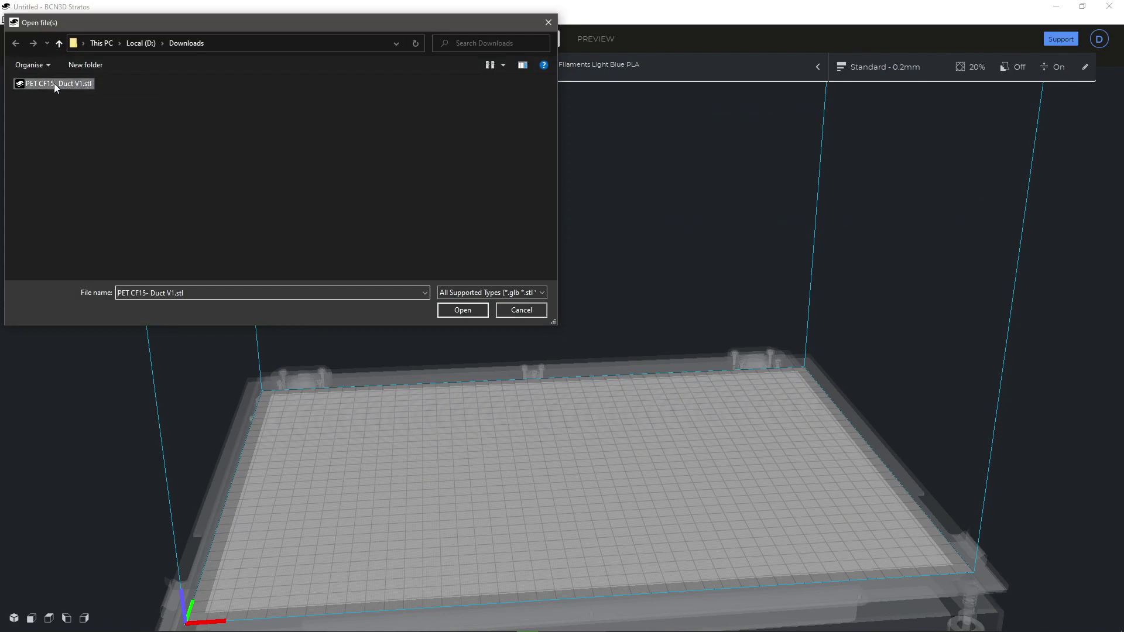
left_click(474, 312)
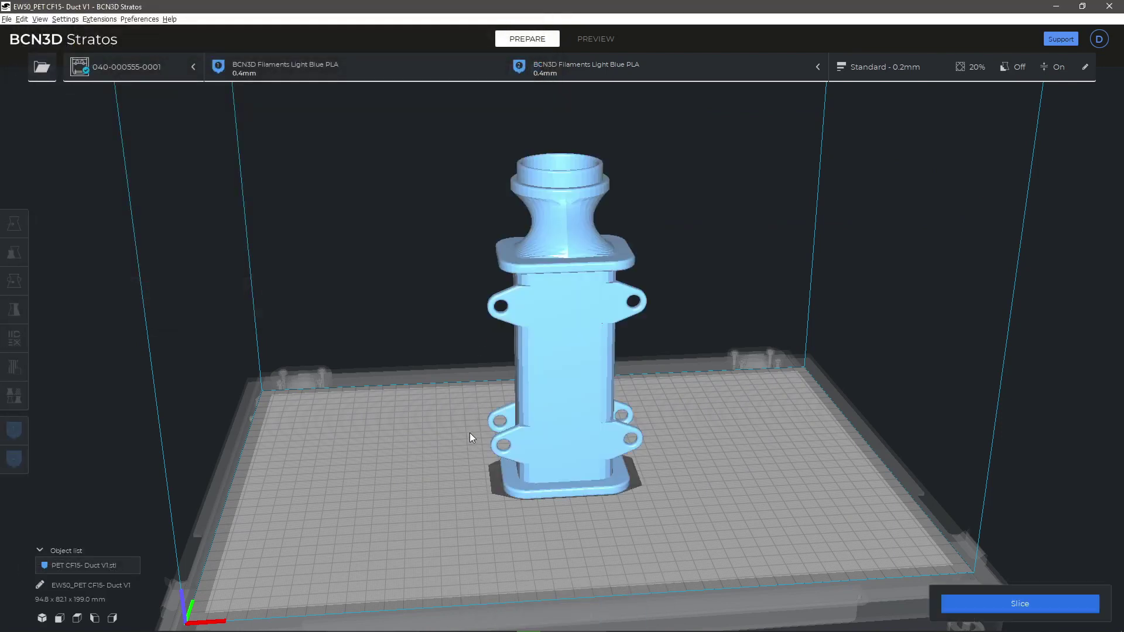
left_click(564, 380)
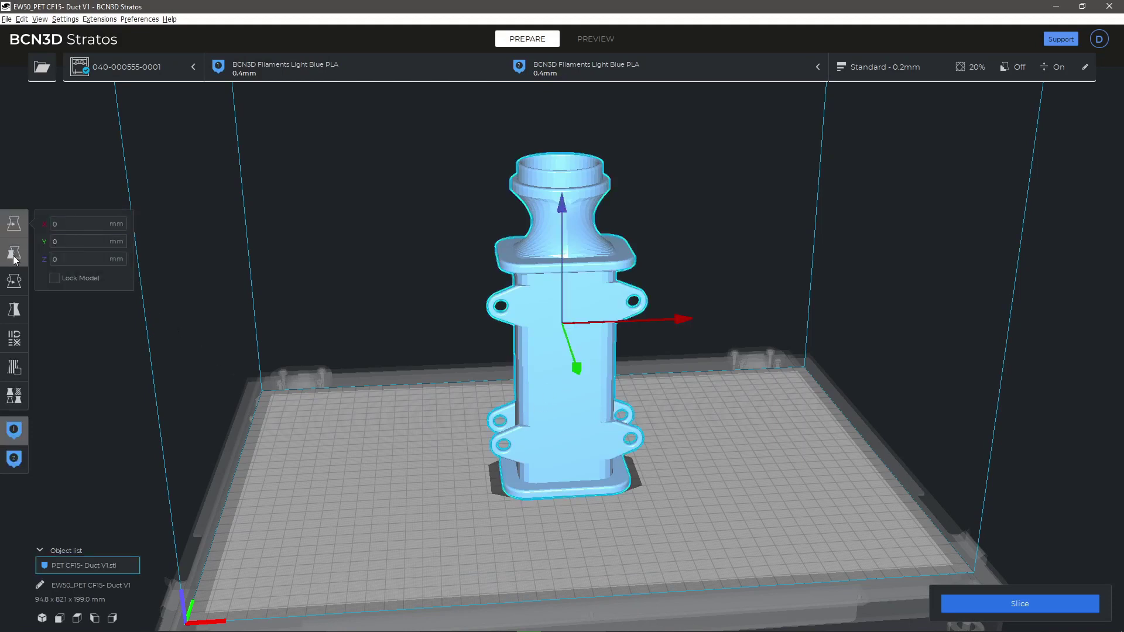
left_click_drag(537, 353, 518, 350)
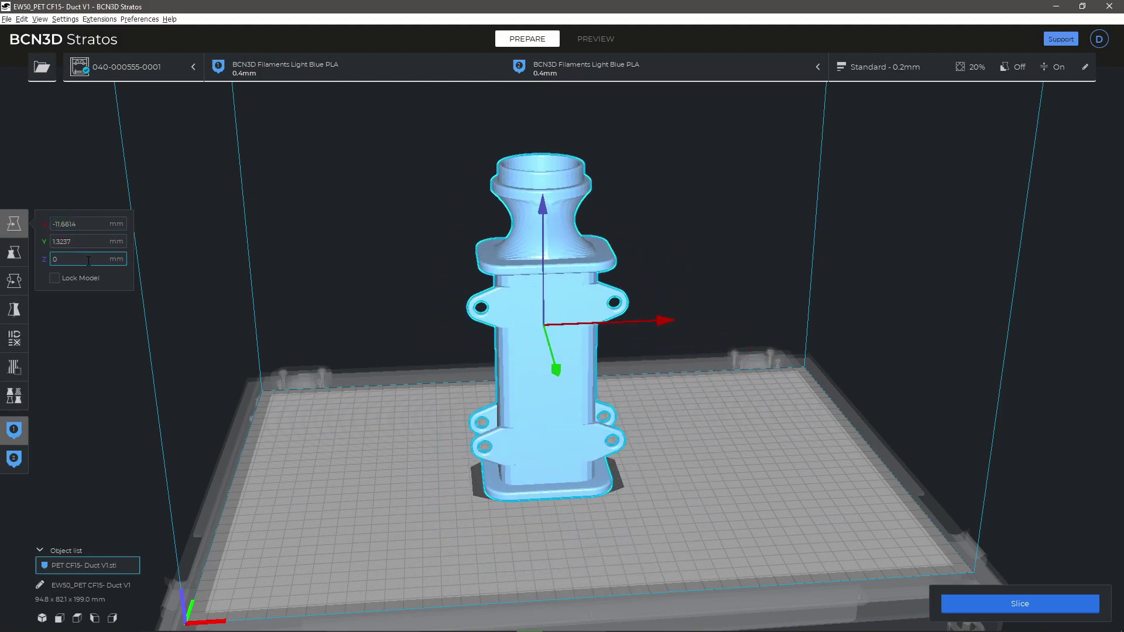
Step: Scale the duct uniformly to 80%, giving about 75.8 × 65.7 × 159.2 mm
left_click(14, 252)
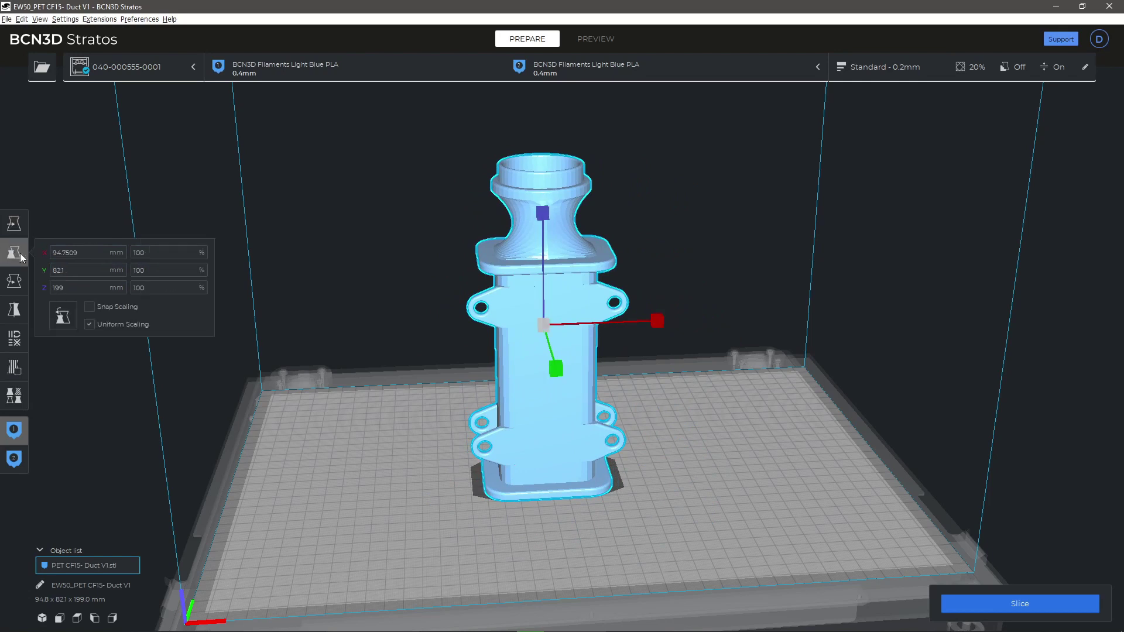
left_click_drag(657, 321, 563, 332)
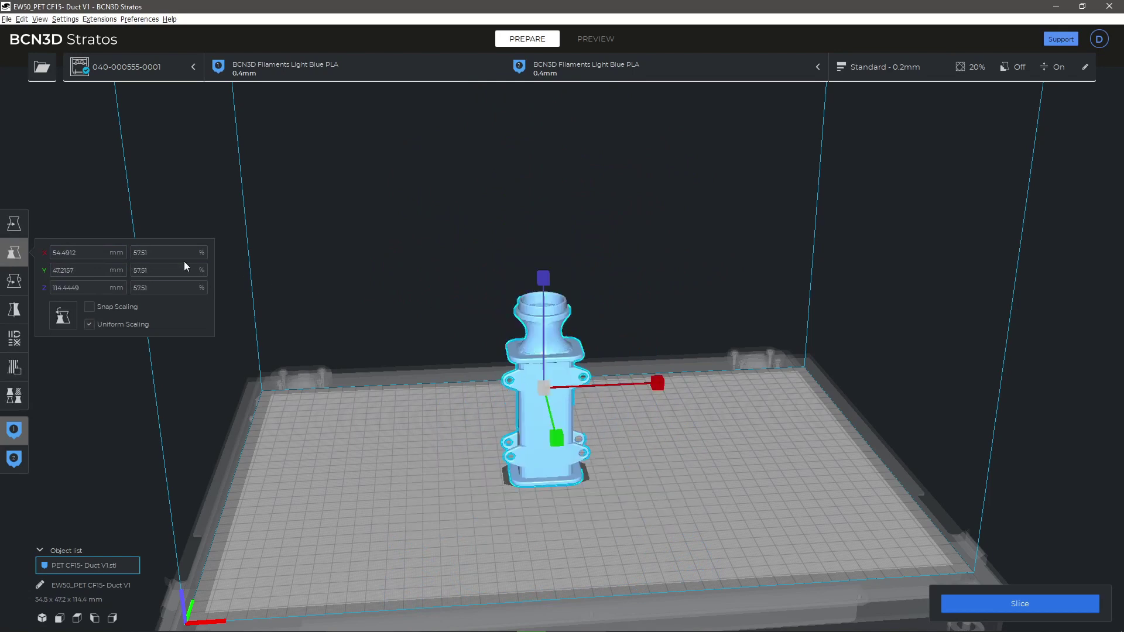
double_click(166, 254)
type("80")
key("Return")
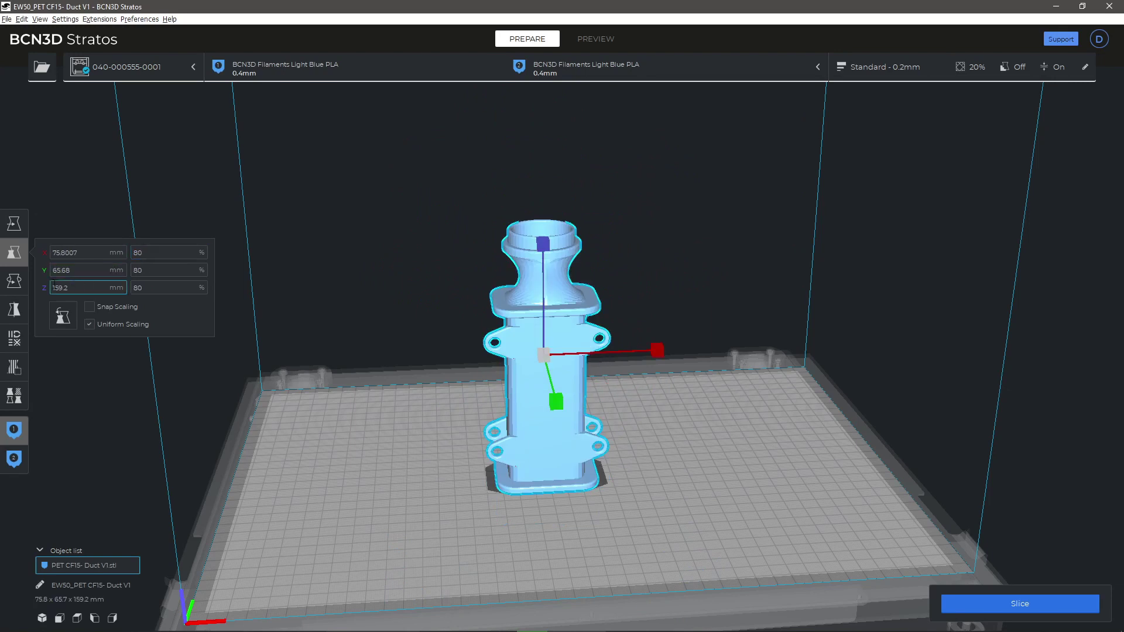
Step: Rotate the duct onto a flat face using Lay flat and Select face, now 75.8 × 159.2 × 65.7 mm
left_click(15, 285)
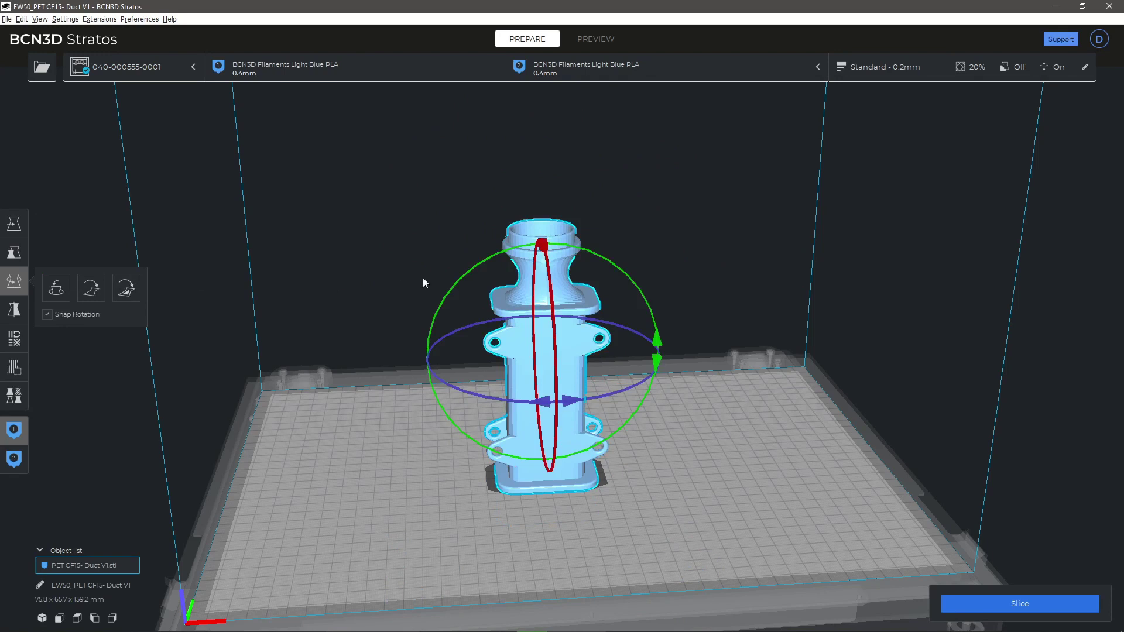
left_click_drag(476, 270, 407, 482)
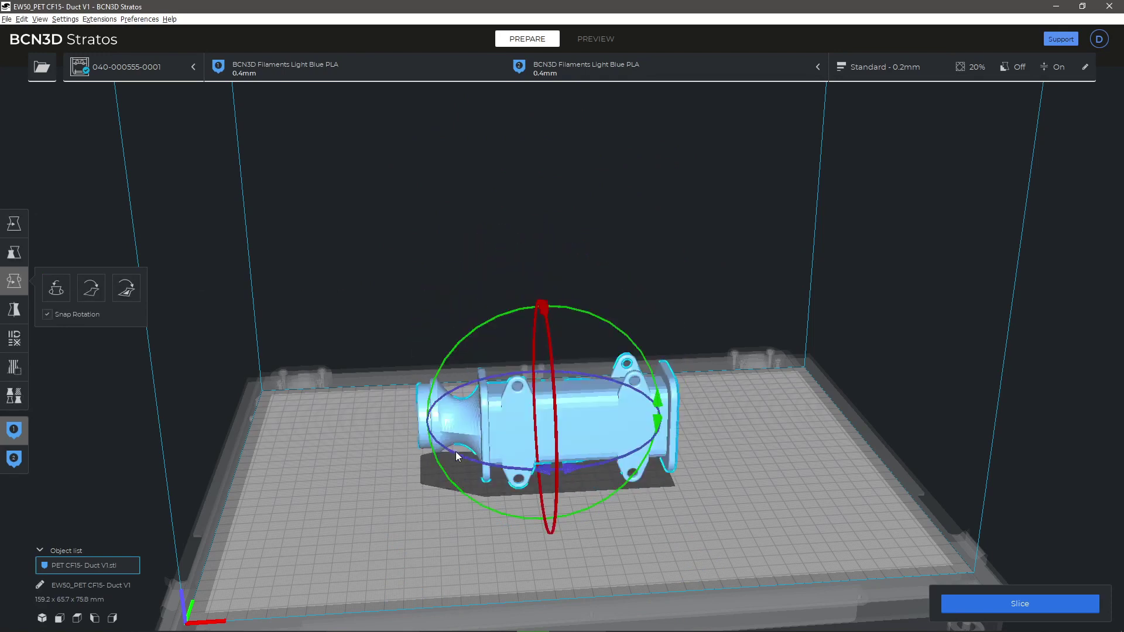
left_click_drag(456, 452, 715, 470)
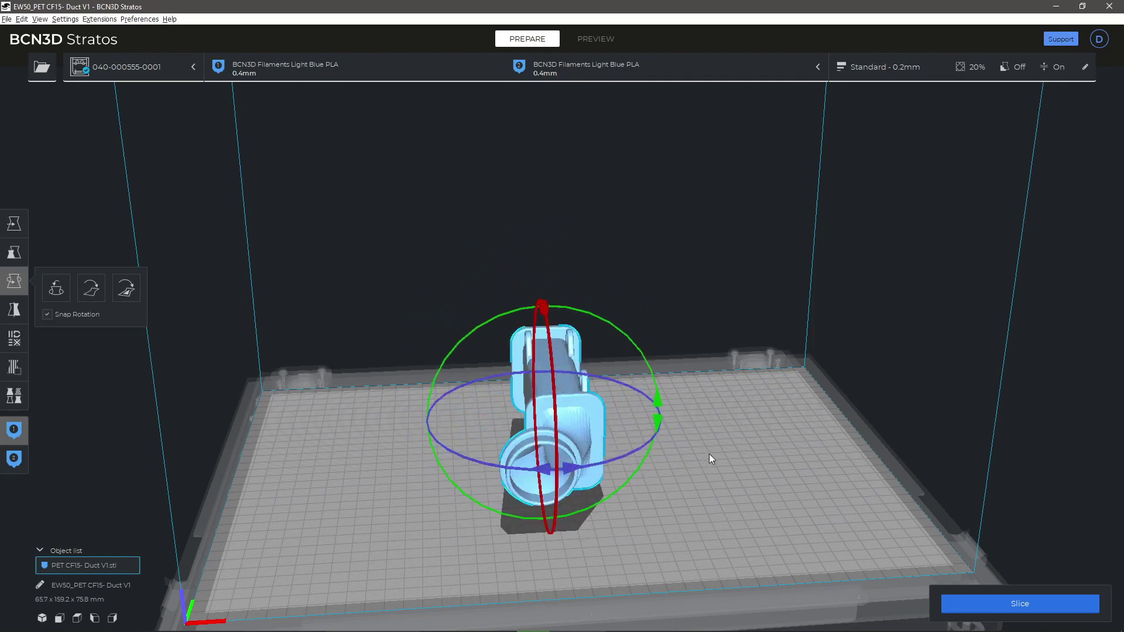
left_click(97, 293)
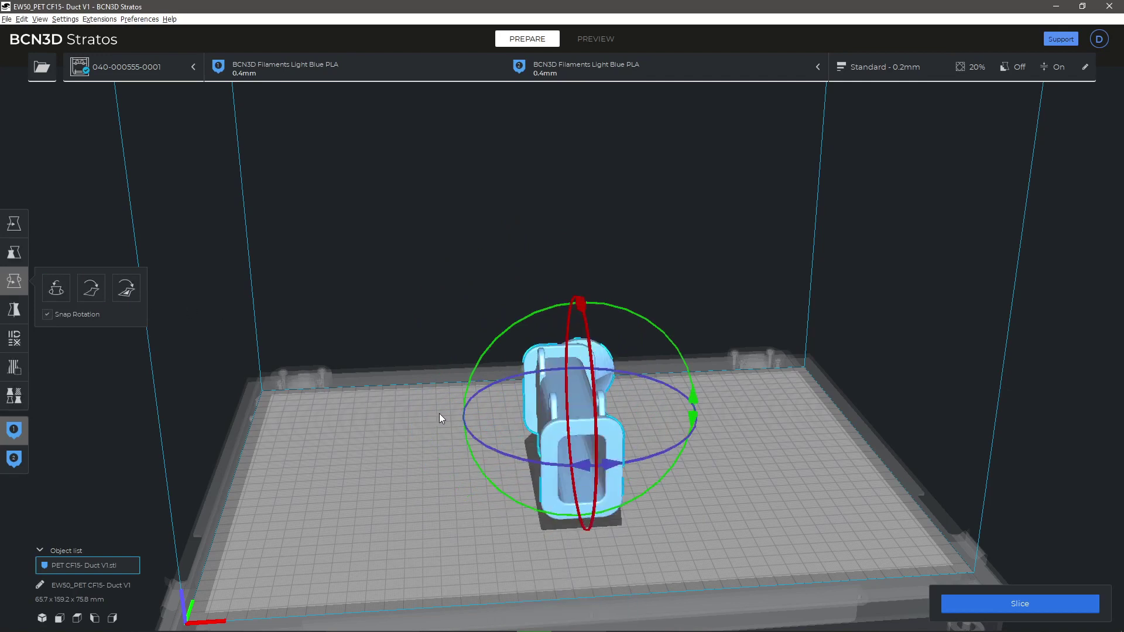
left_click(126, 288)
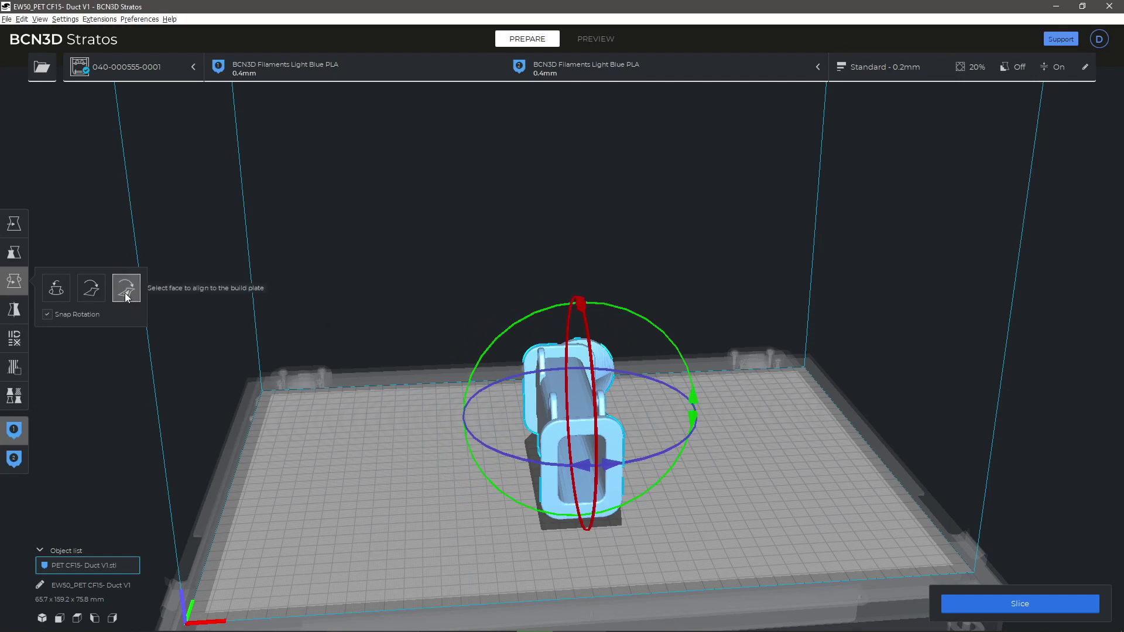
left_click(540, 419)
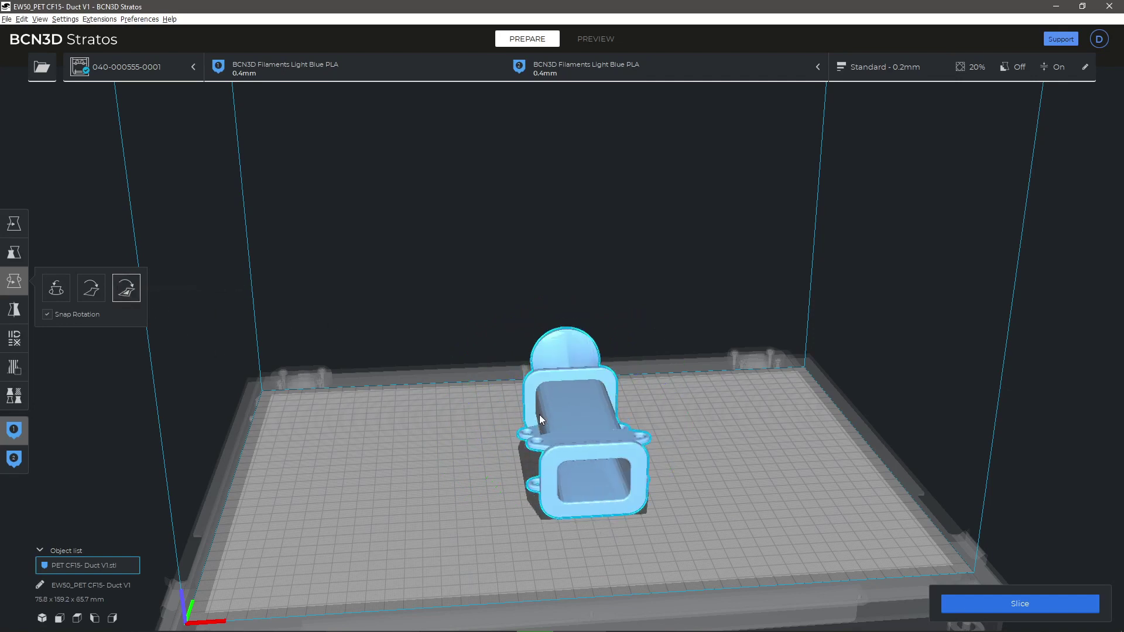
Step: Mirror the duct along the green and blue axes so its round opening faces front
left_click(15, 310)
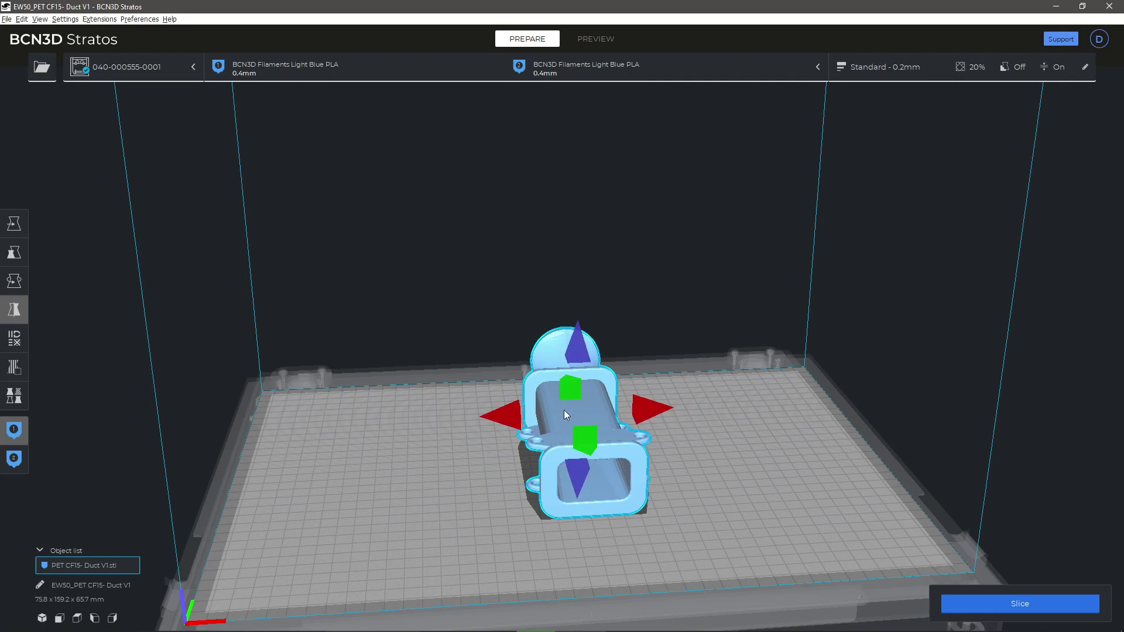
left_click(587, 445)
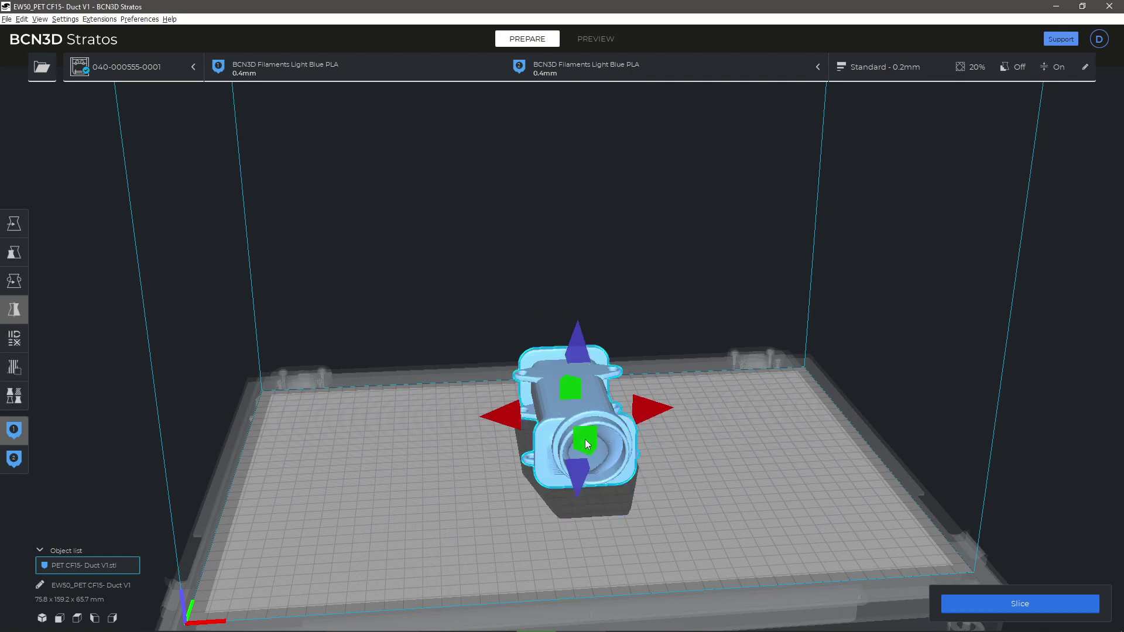
left_click(582, 352)
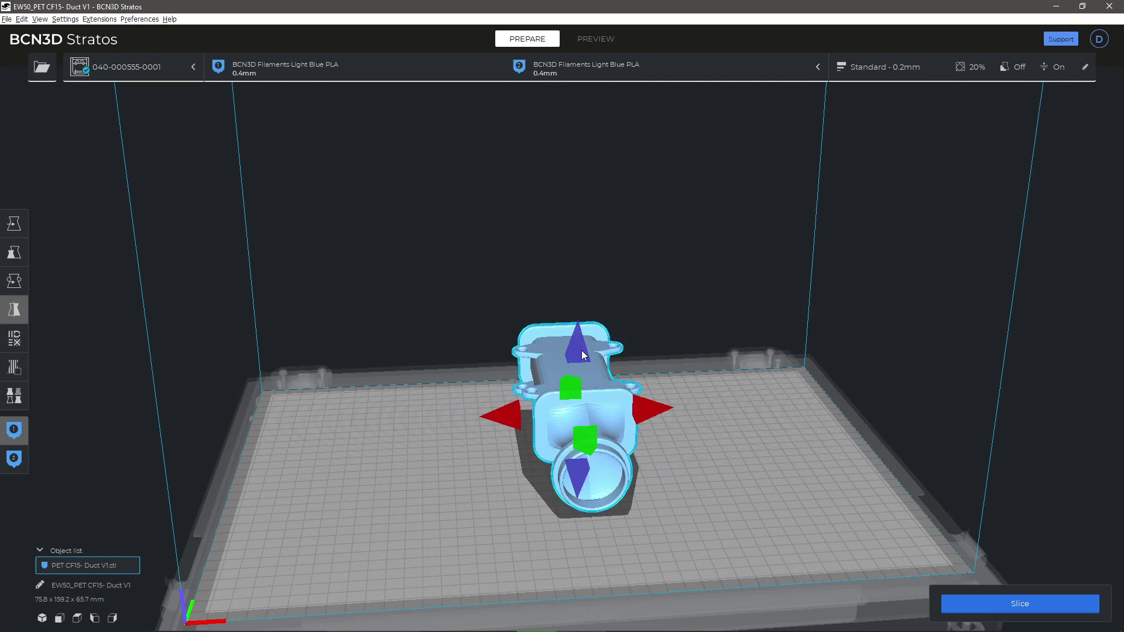
left_click(582, 351)
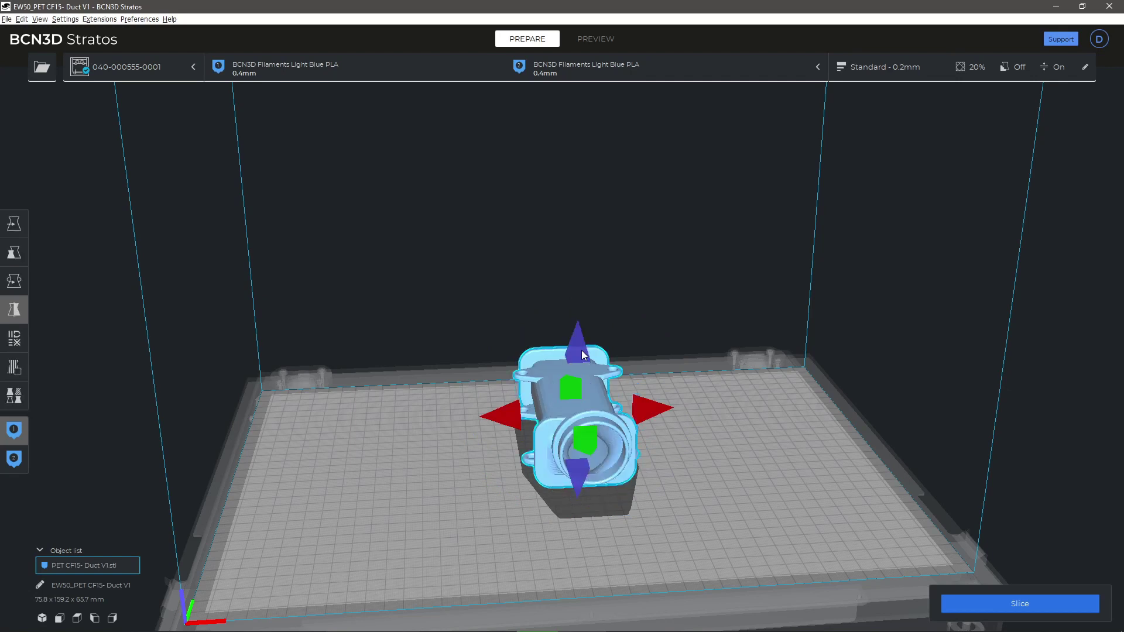
left_click(14, 339)
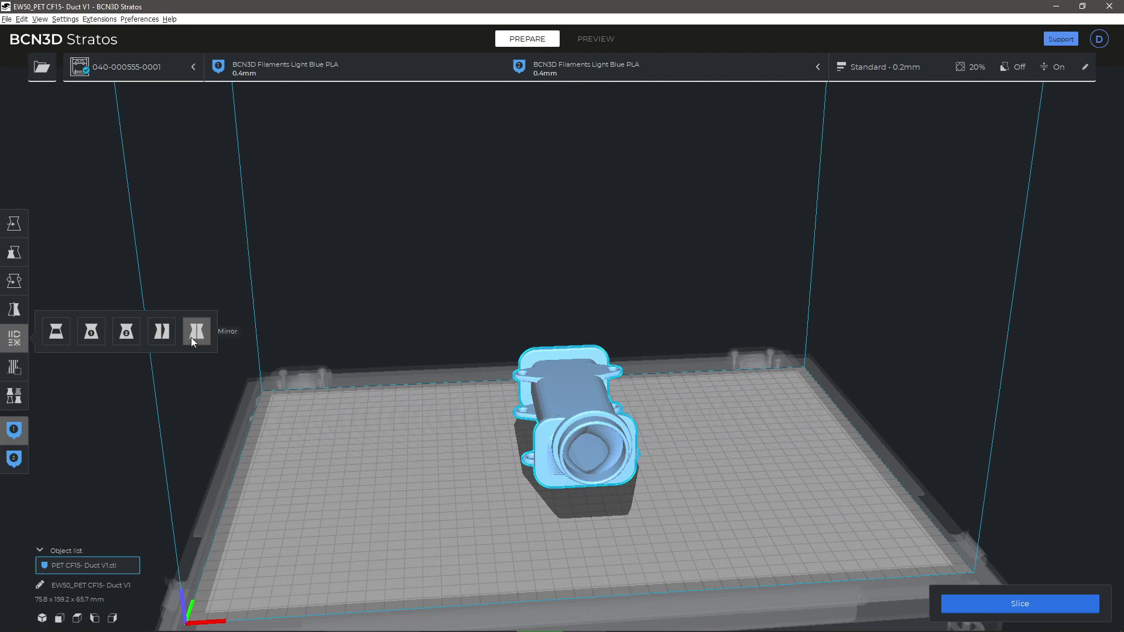
left_click(43, 621)
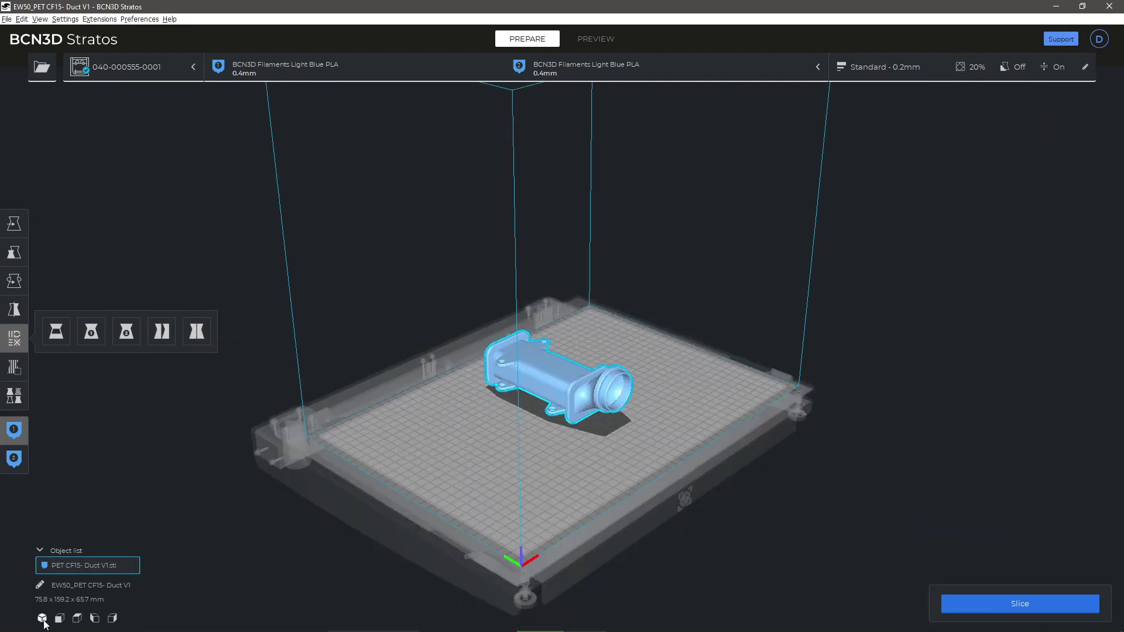
left_click(61, 620)
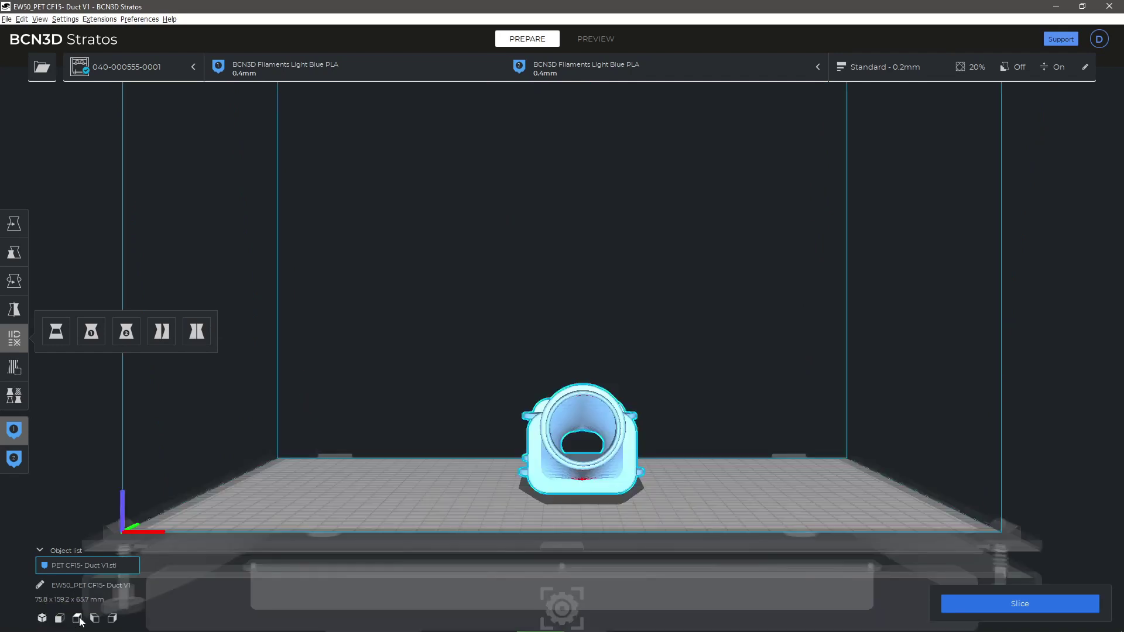
left_click(94, 619)
left_click(95, 620)
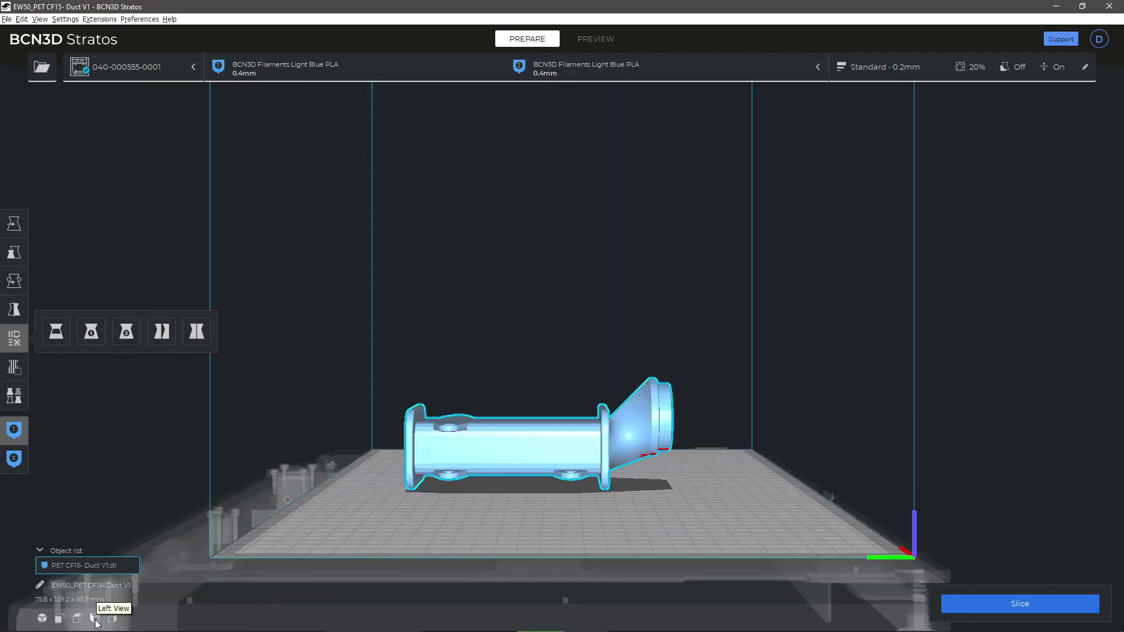
left_click(112, 619)
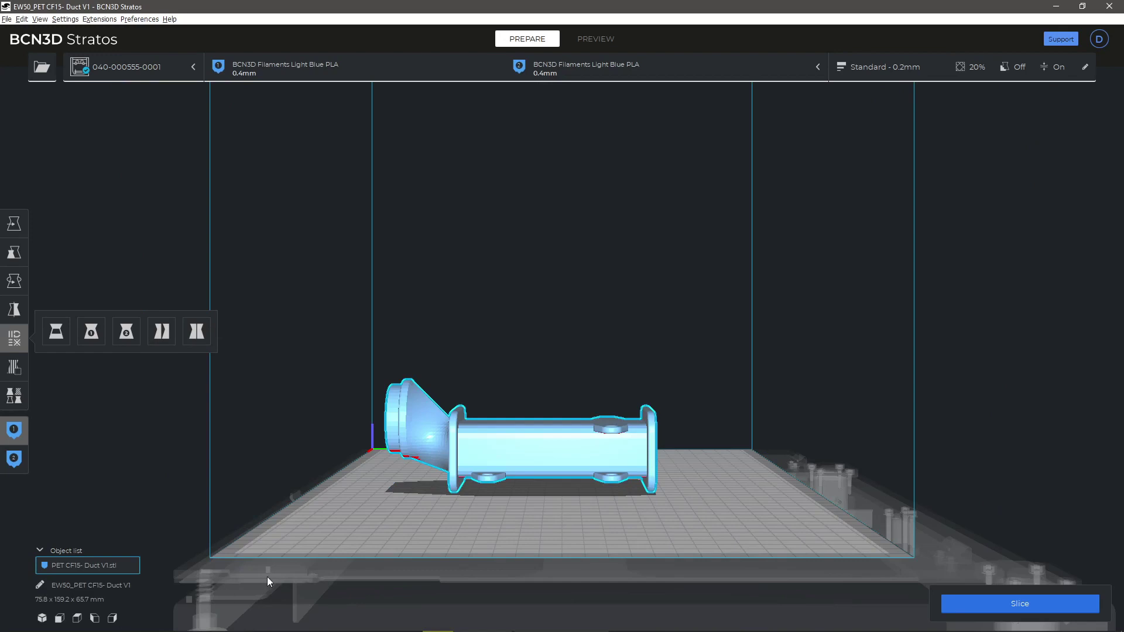
right_click_drag(601, 401, 129, 451)
scroll(595, 339, "down", 3)
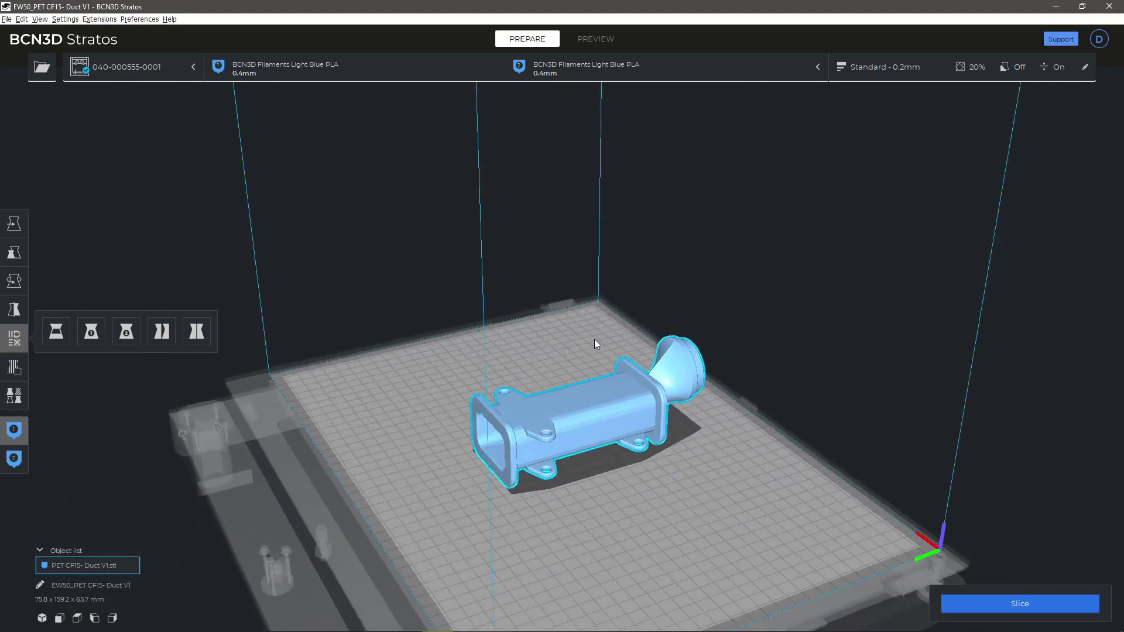
scroll(600, 372, "up", 3)
scroll(595, 392, "up", 3)
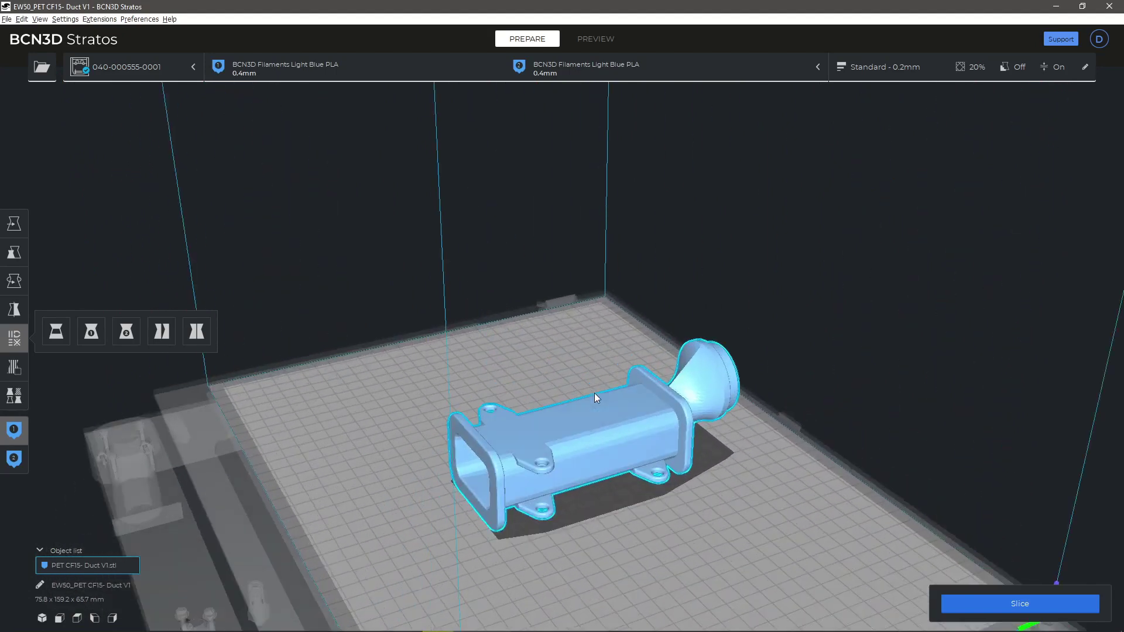
middle_click_drag(610, 363, 524, 310)
right_click_drag(671, 370, 375, 328)
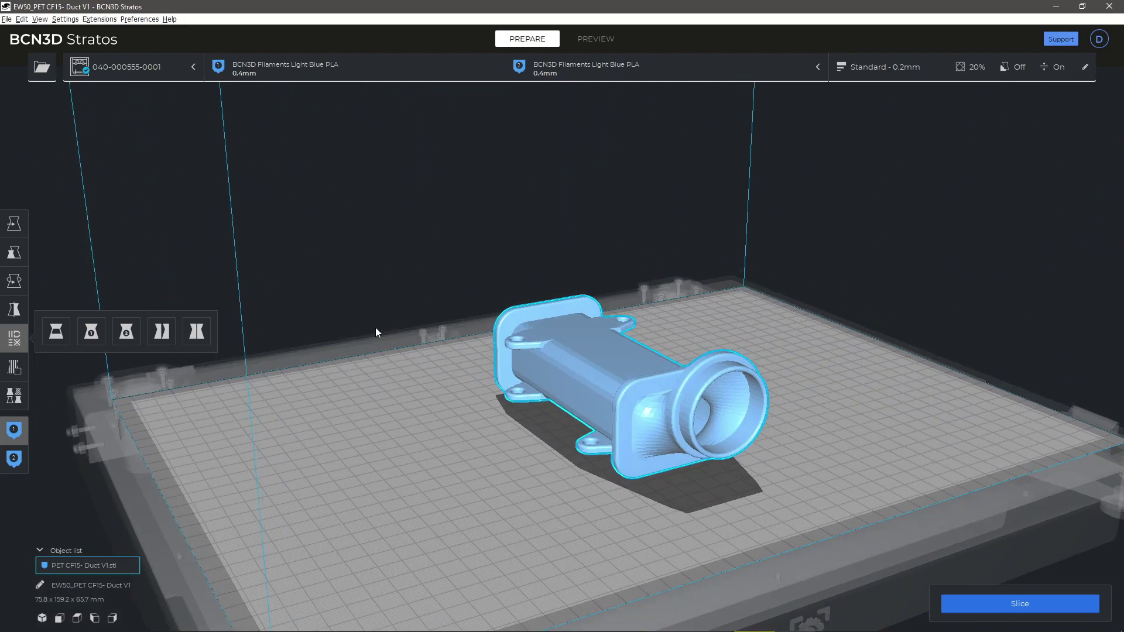
Step: Review both extruders' Light Blue PLA 0.4 mm setup and the Standard - 0.2mm print settings
left_click(673, 76)
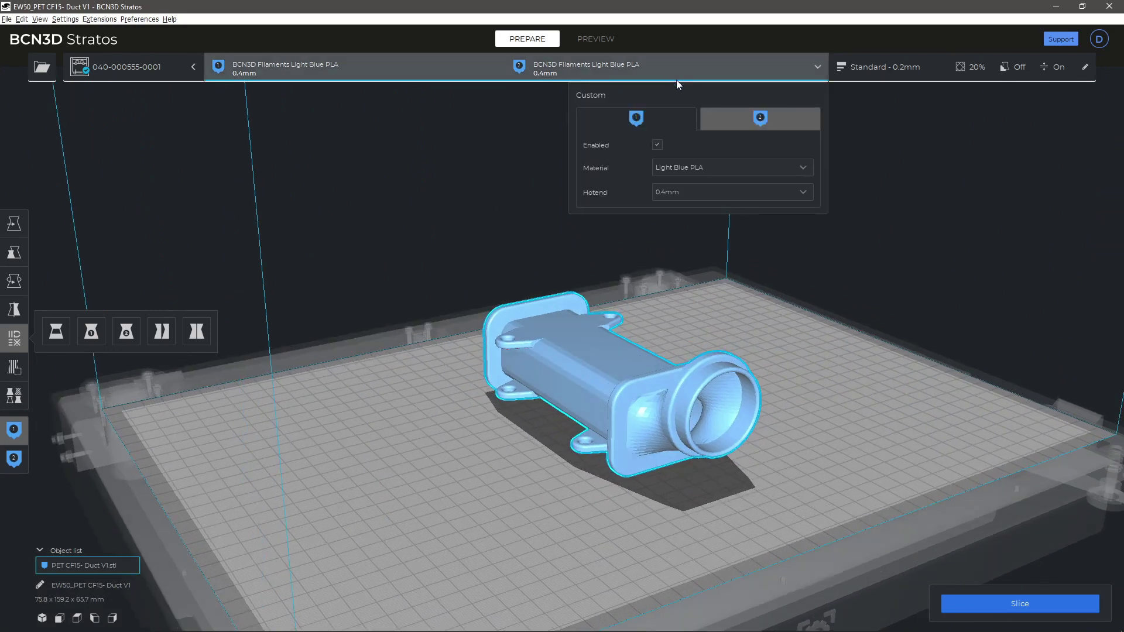
left_click(722, 113)
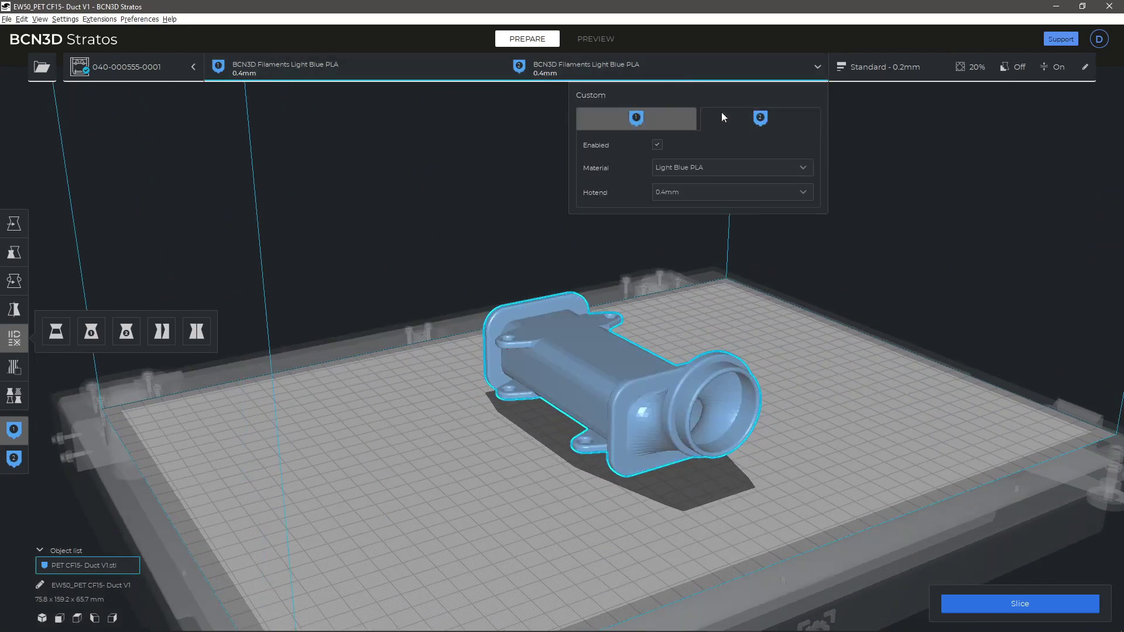
left_click(875, 72)
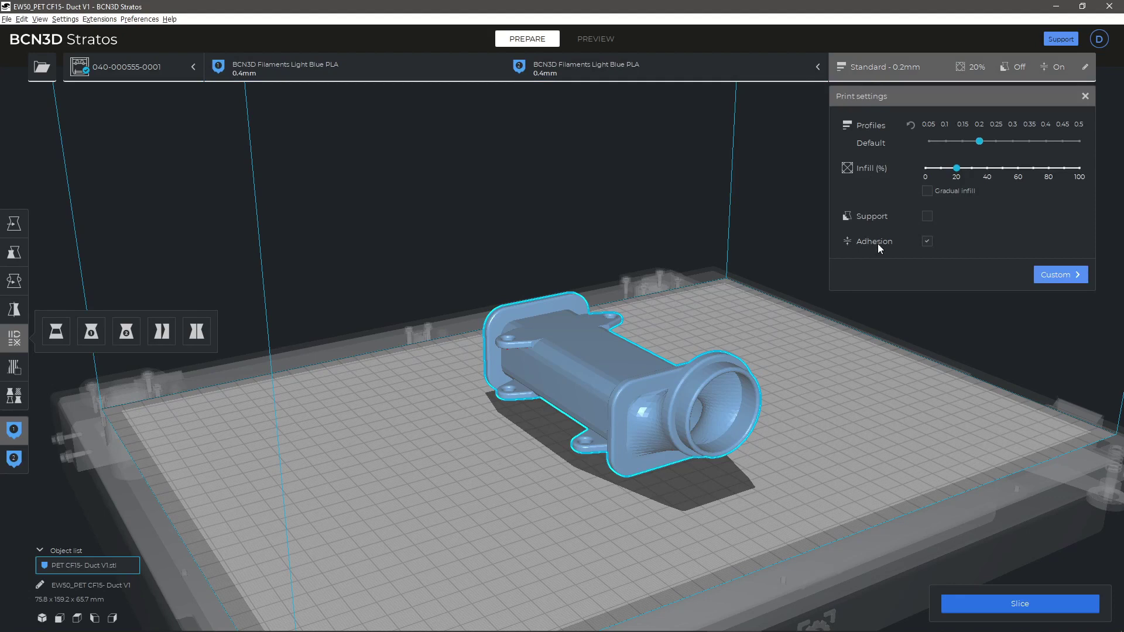
left_click(676, 61)
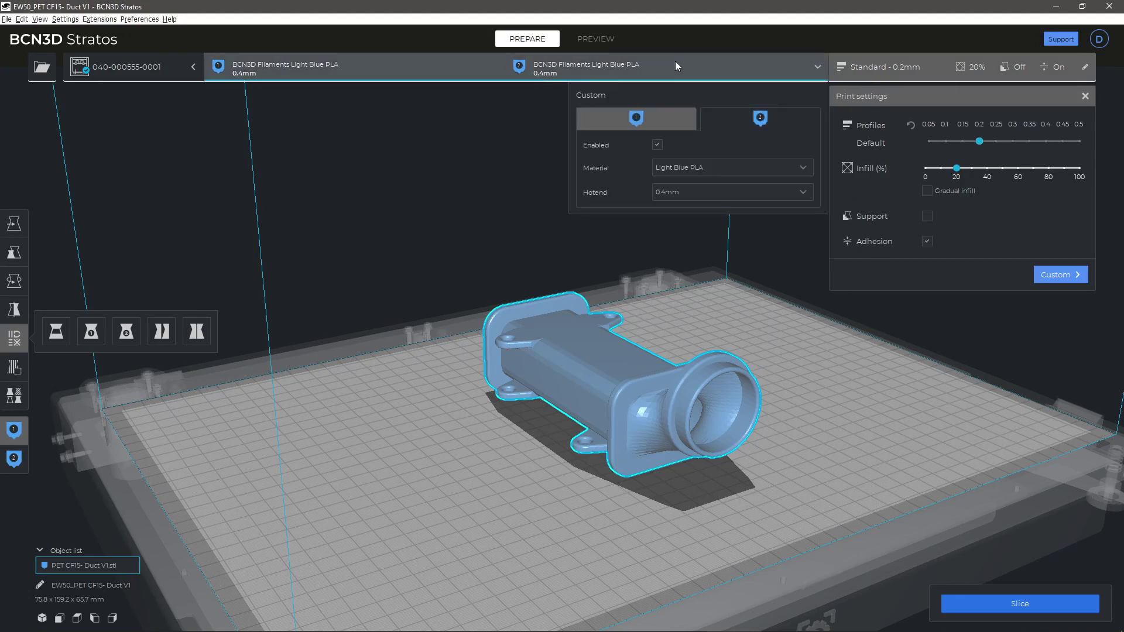
left_click(679, 115)
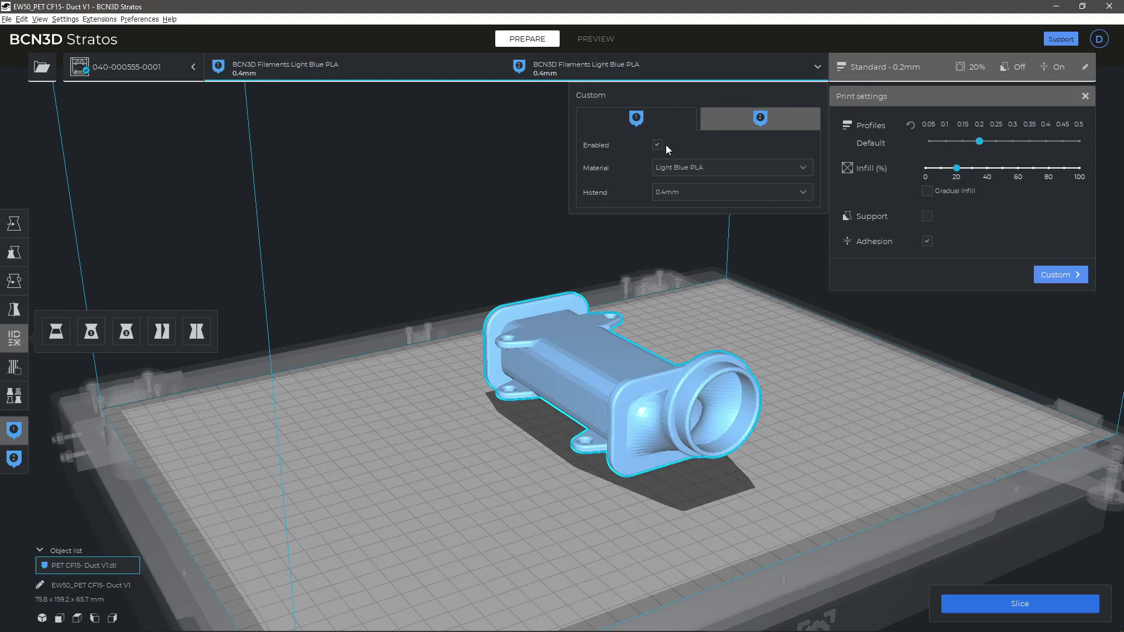
Step: Set extruder 1 to Hotend X (0.6mm) with BCN3D Filaments Black PAHT CF15
left_click(691, 198)
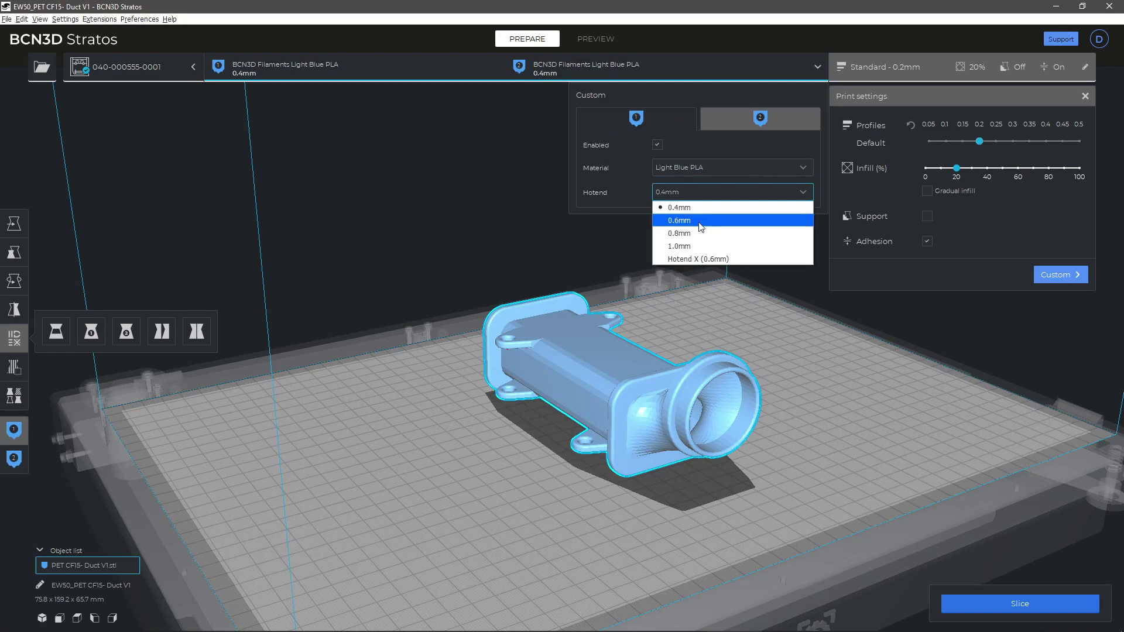
left_click(708, 261)
left_click(715, 173)
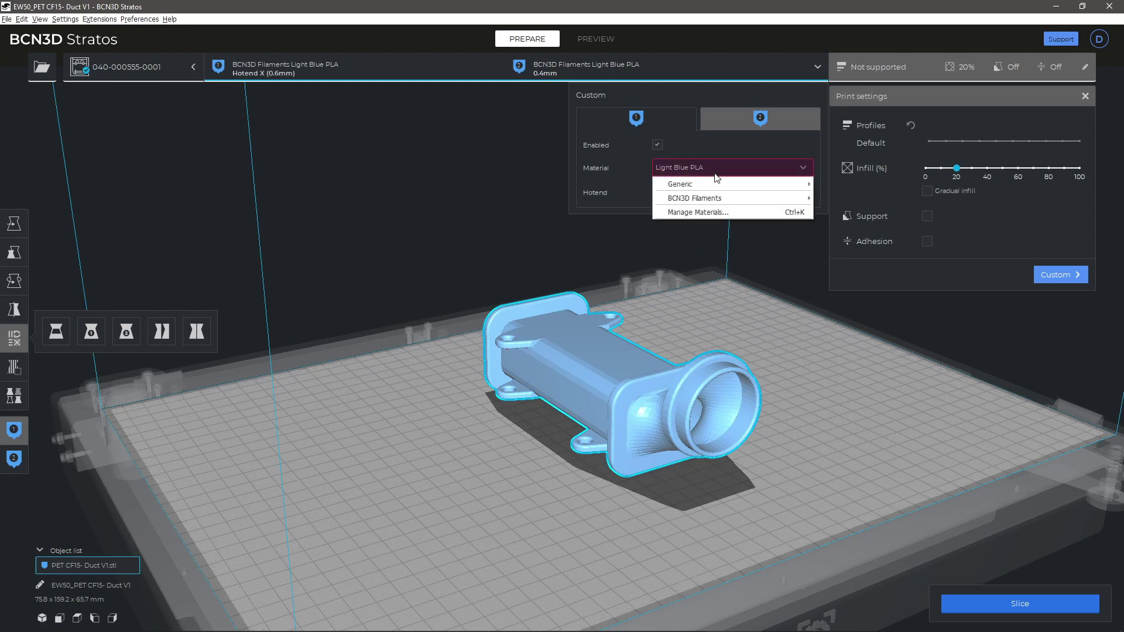
mouse_move(720, 200)
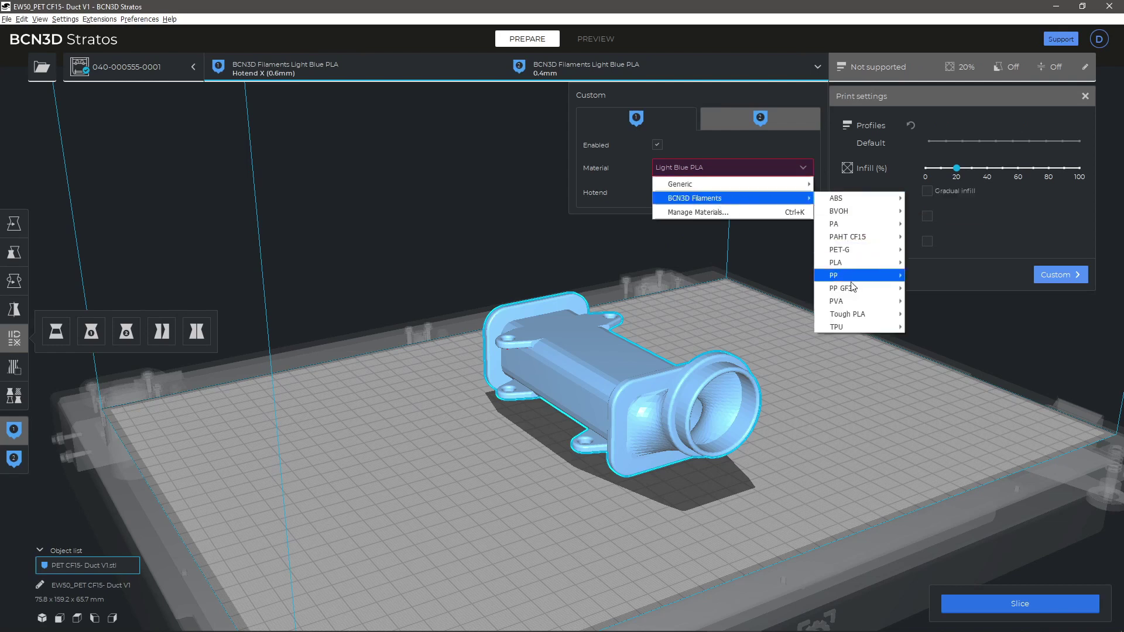
mouse_move(869, 245)
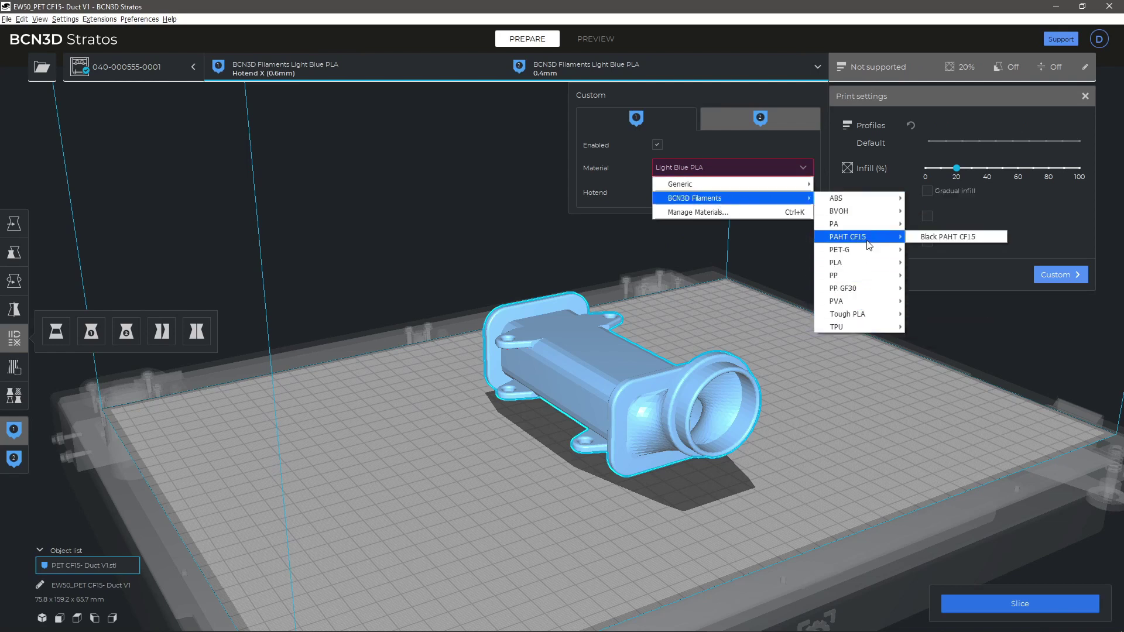
left_click(921, 237)
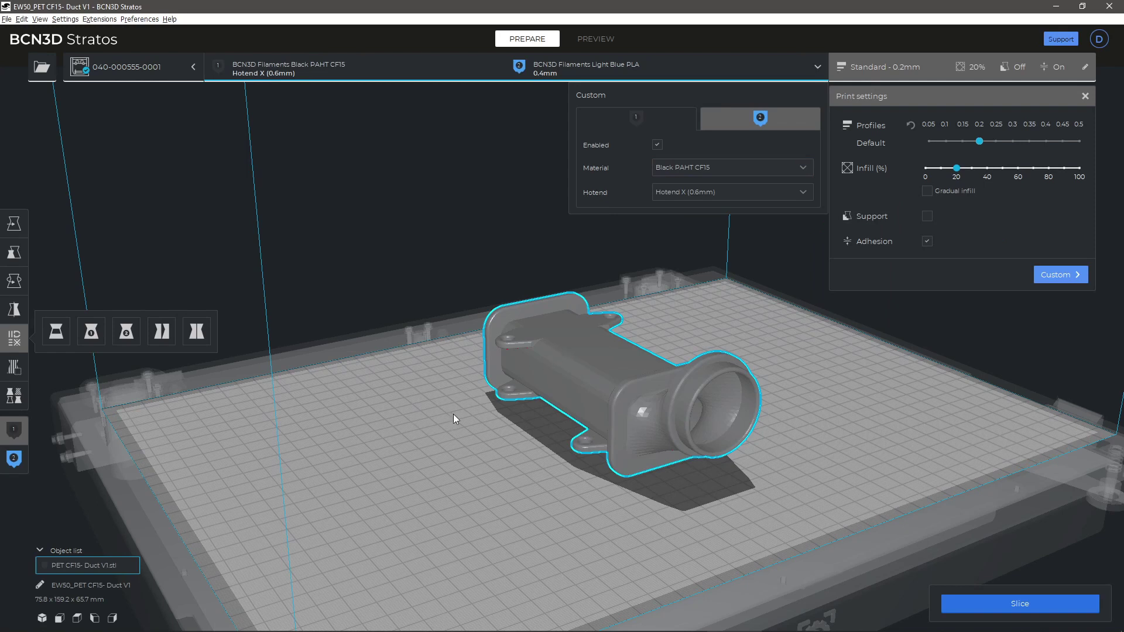
Step: Assign the duct to Extruder 2, then back to Extruder 1
left_click(15, 463)
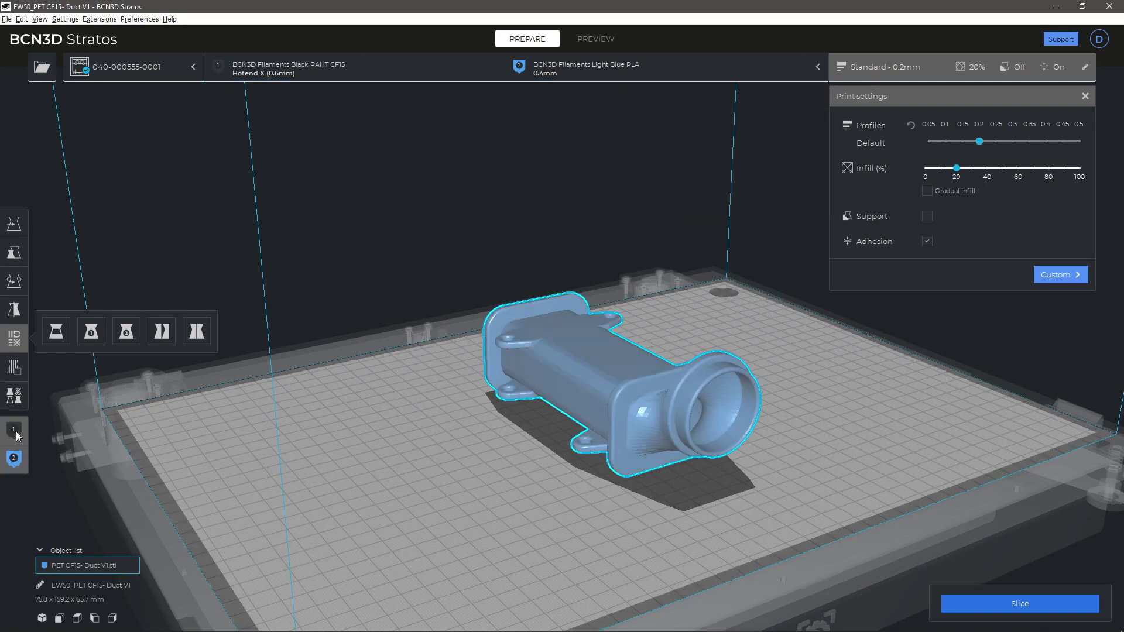
left_click(17, 437)
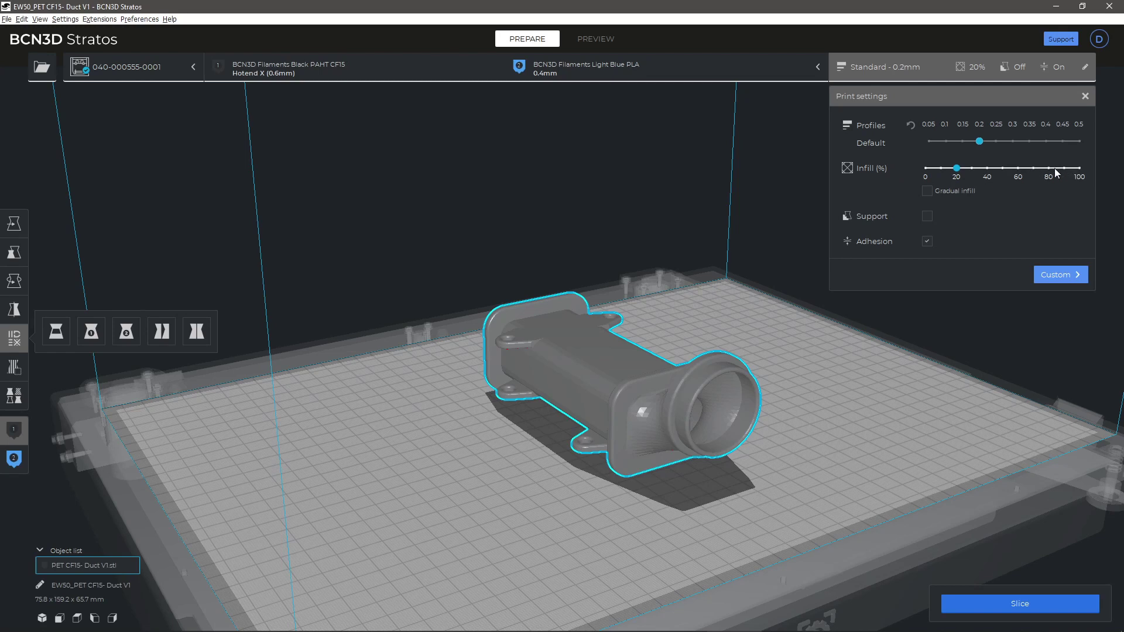
Step: Enable supports from the right extruder and slice the duct (16 h 51 min, 142 g)
left_click(929, 217)
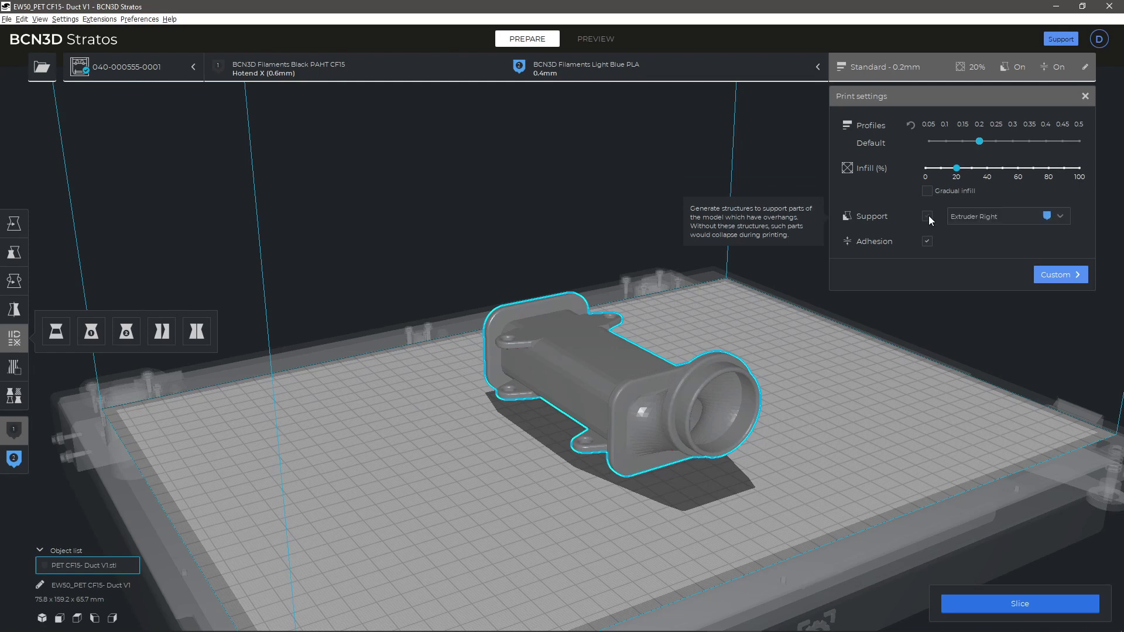
left_click(1018, 219)
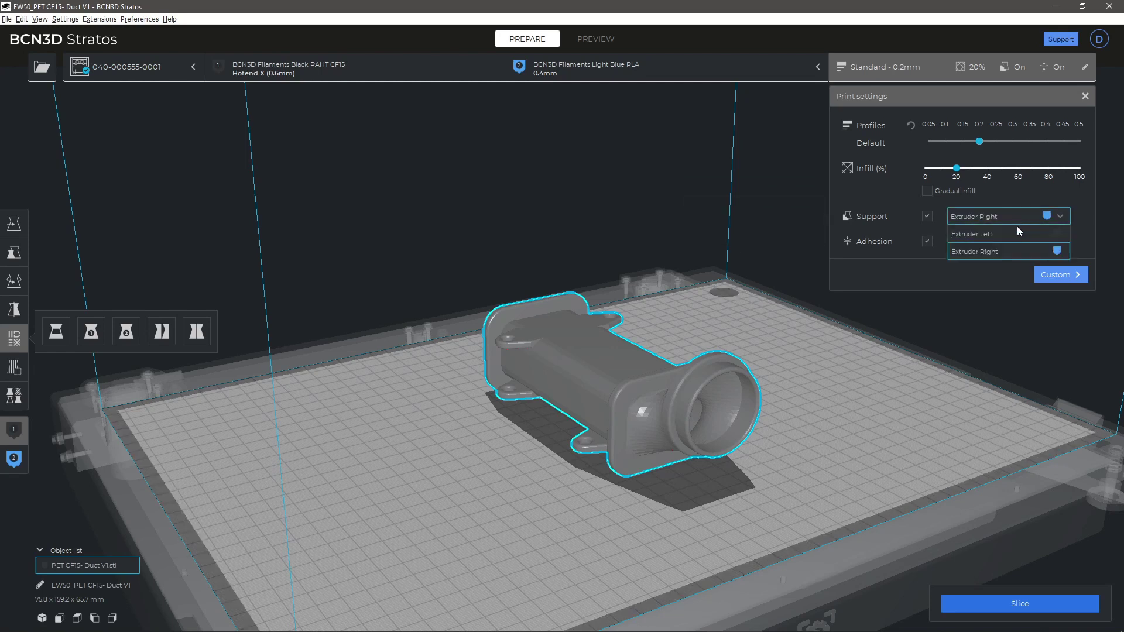
left_click(1011, 245)
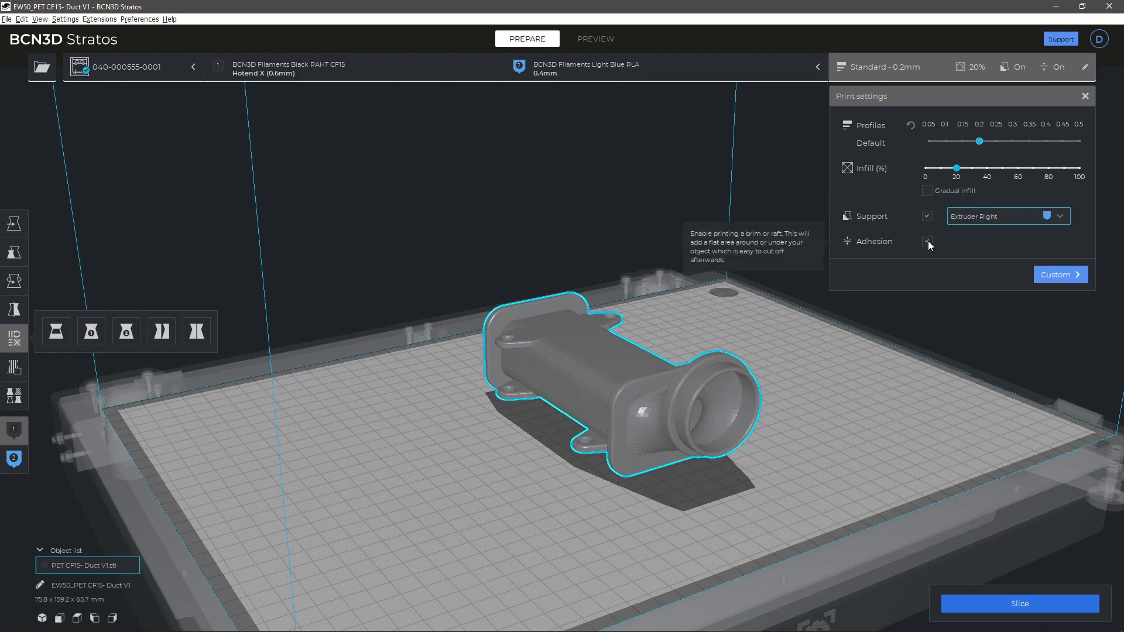
left_click(989, 603)
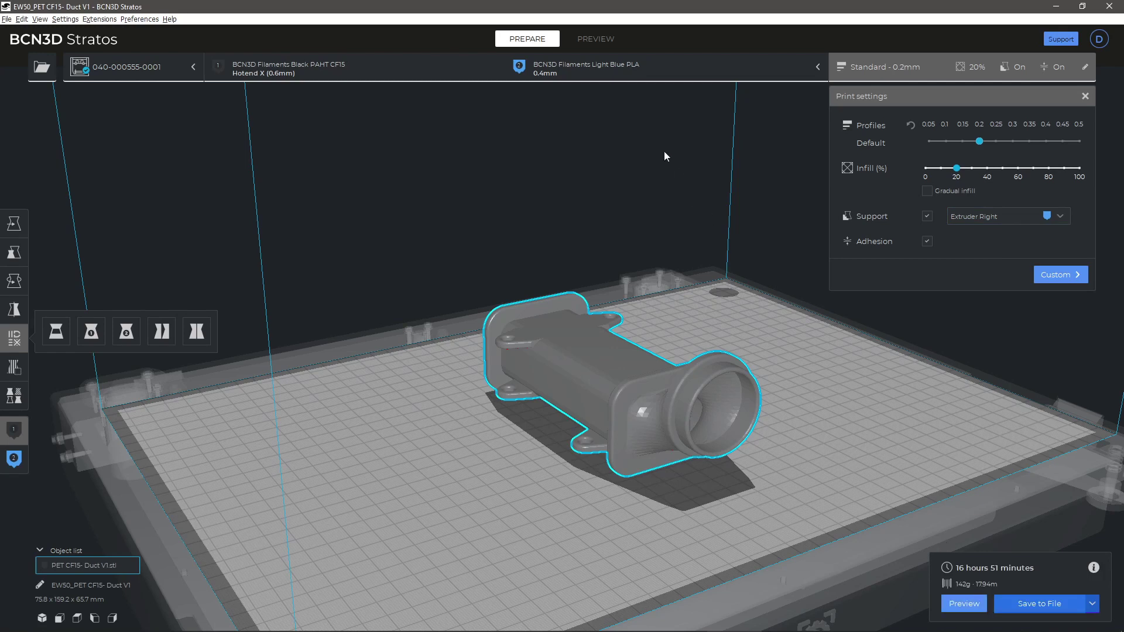
Step: Preview the sliced duct from a low side-on angle and check the colour scheme types
left_click(592, 39)
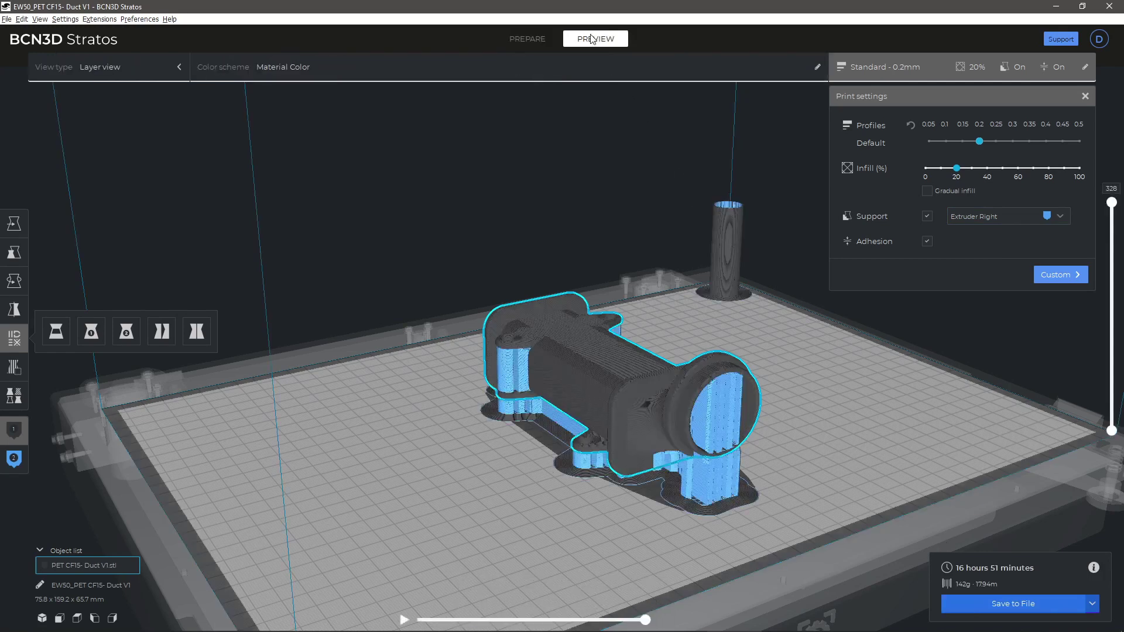
right_click_drag(792, 438, 856, 427)
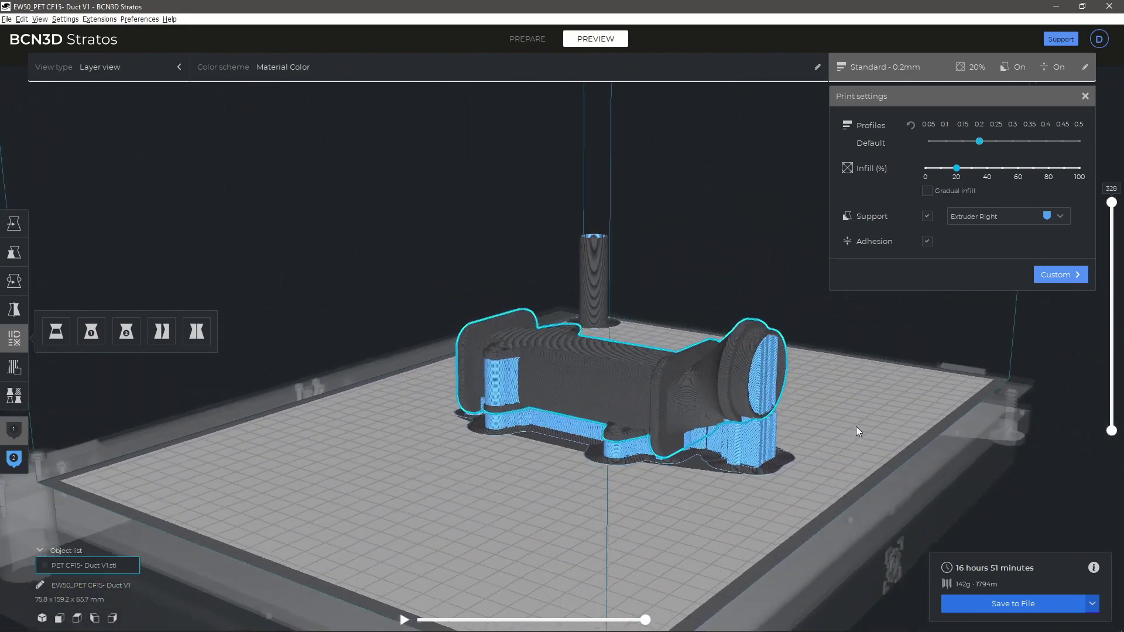
scroll(793, 439, "up", 3)
right_click_drag(789, 439, 550, 375)
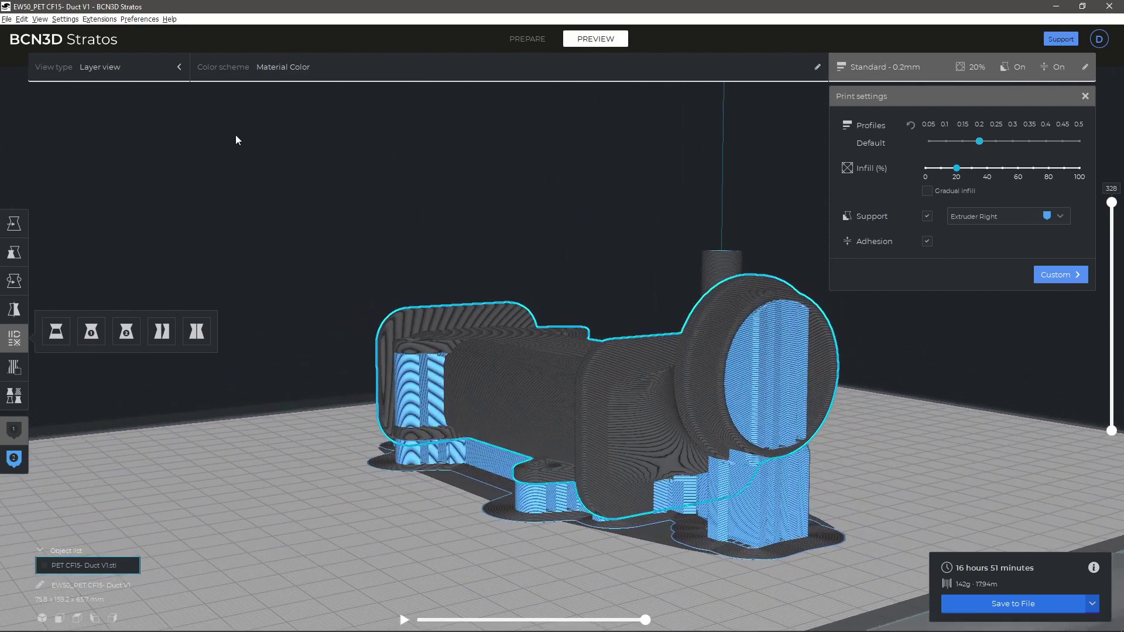
left_click(223, 72)
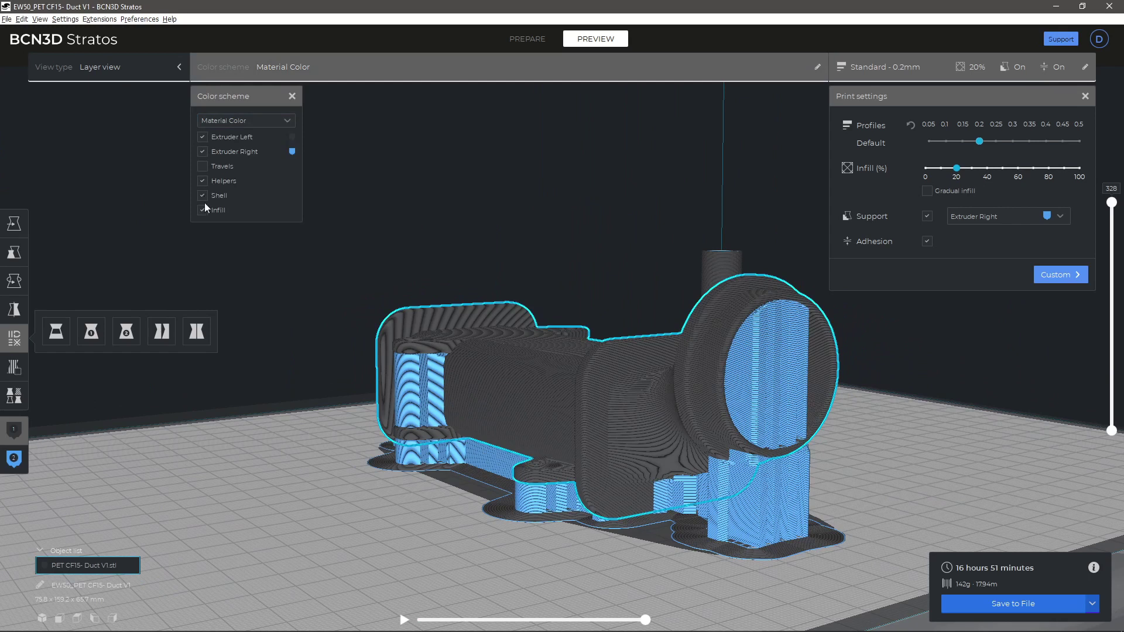
left_click(227, 121)
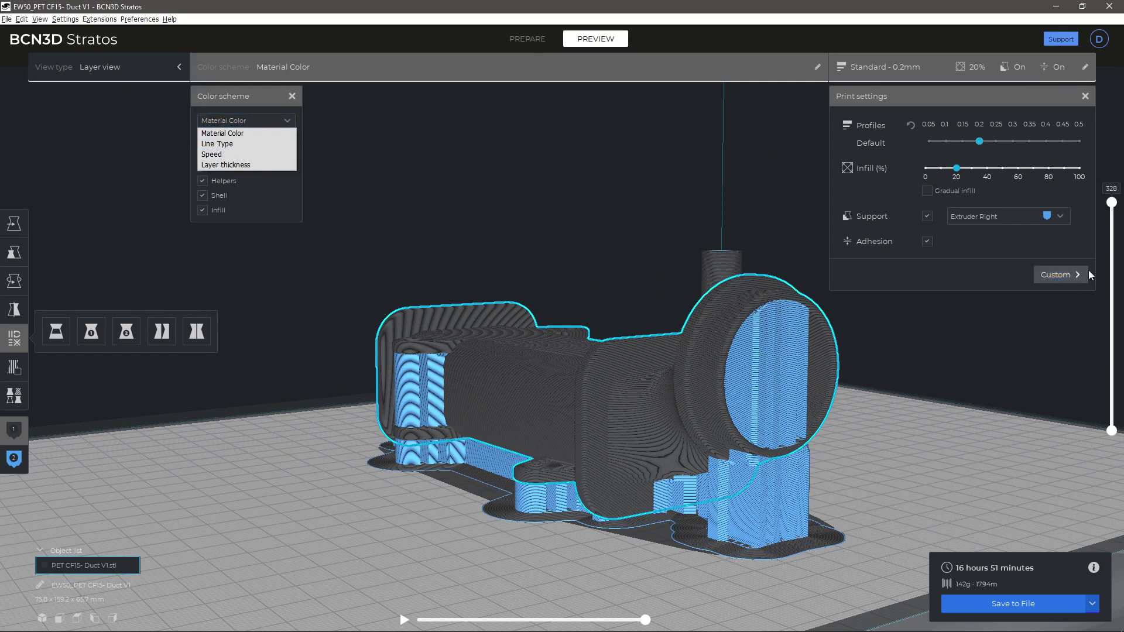
Step: Trim the view to layer 138, replay the nozzle path, then restore all layers
left_click_drag(1112, 208, 1107, 329)
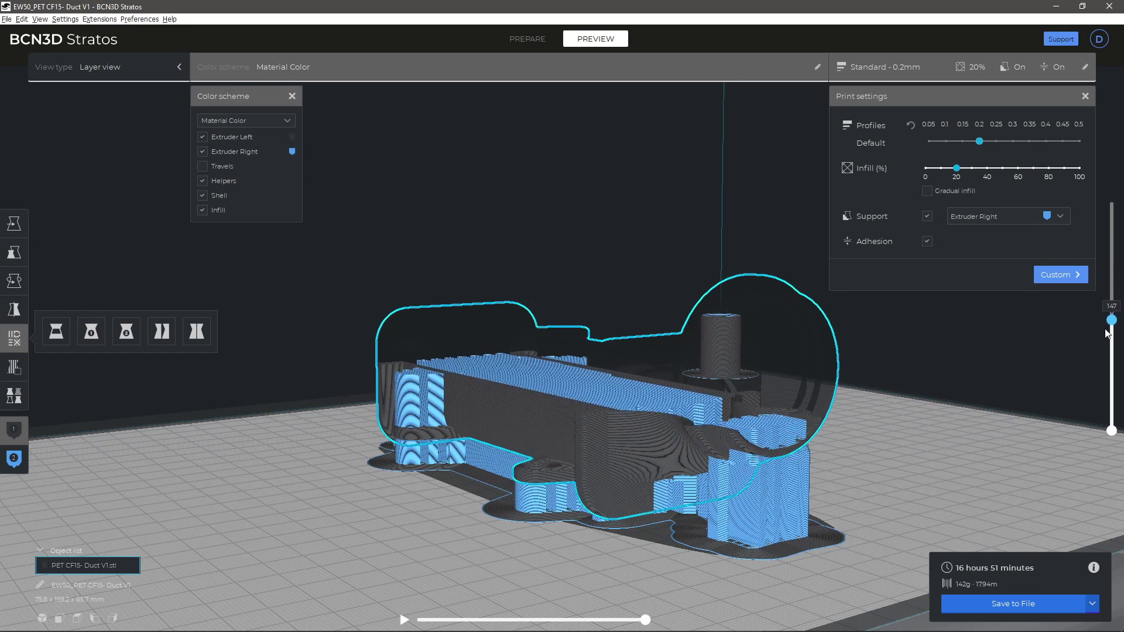
left_click(418, 619)
left_click_drag(428, 623, 729, 621)
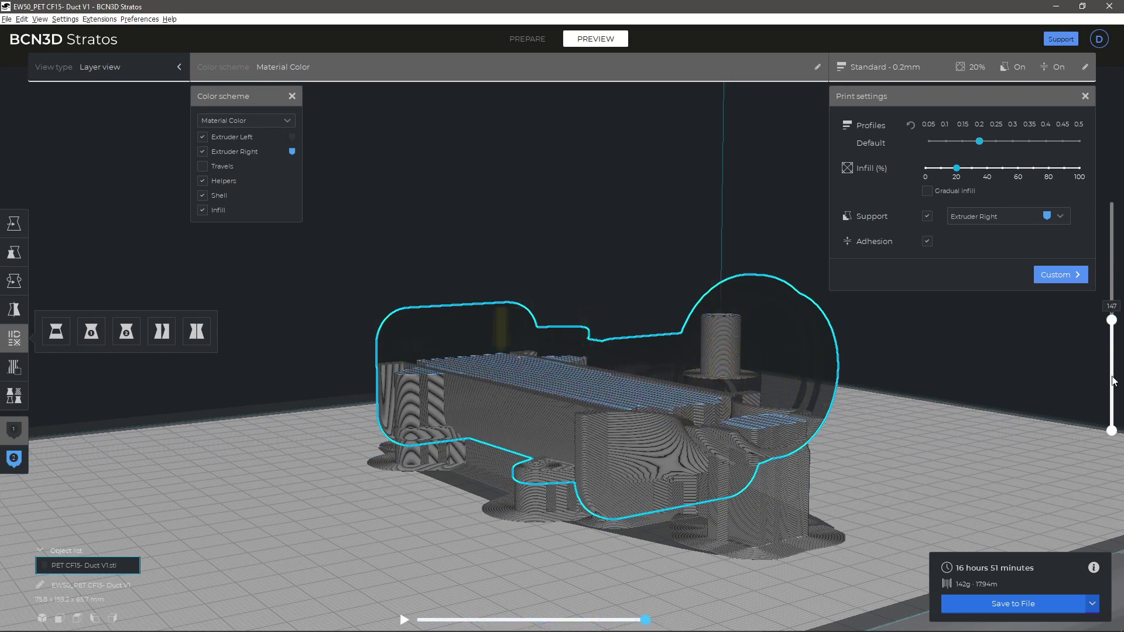
left_click_drag(1112, 320, 1121, 171)
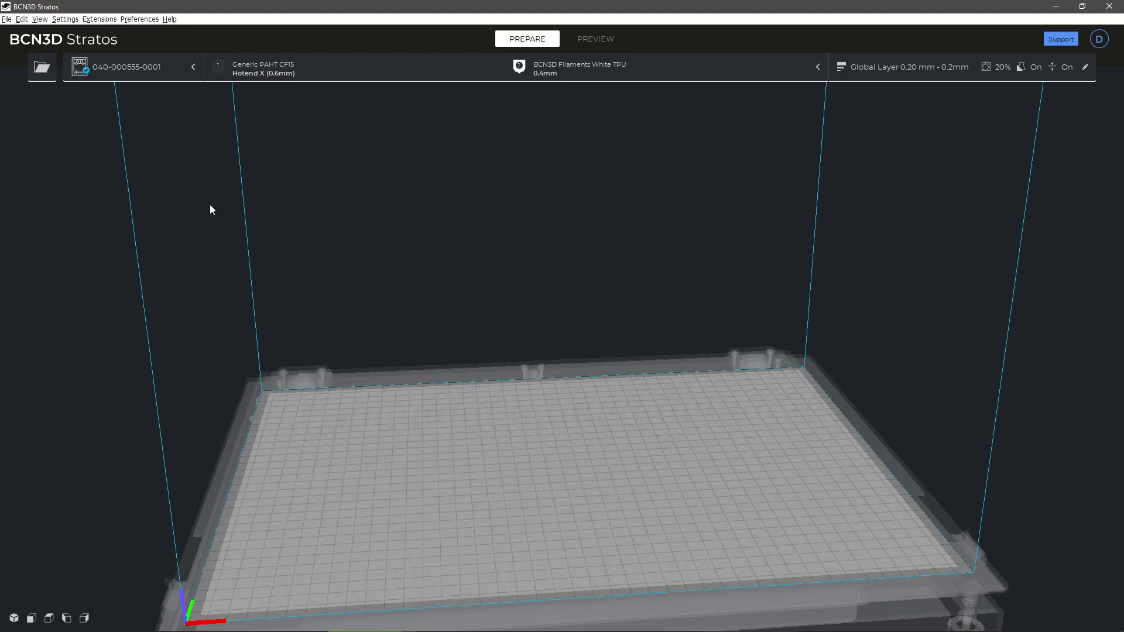
Step: Import BASE.STL, TIRE.STL and TOP.STL together from the Downloads folder
left_click(43, 71)
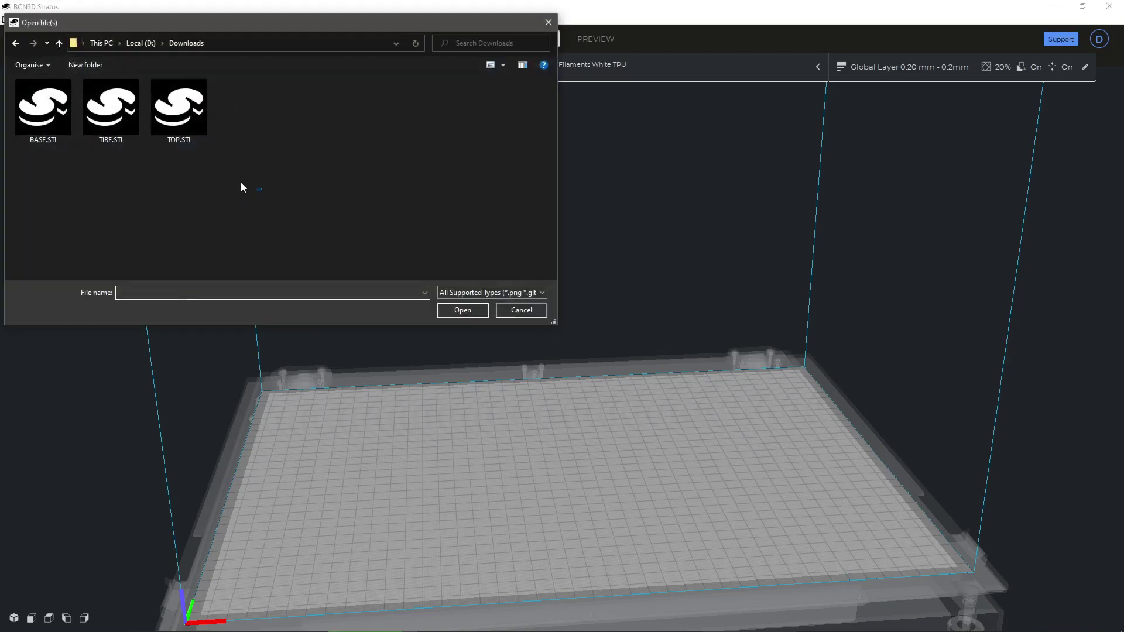
left_click_drag(262, 190, 34, 100)
left_click(456, 311)
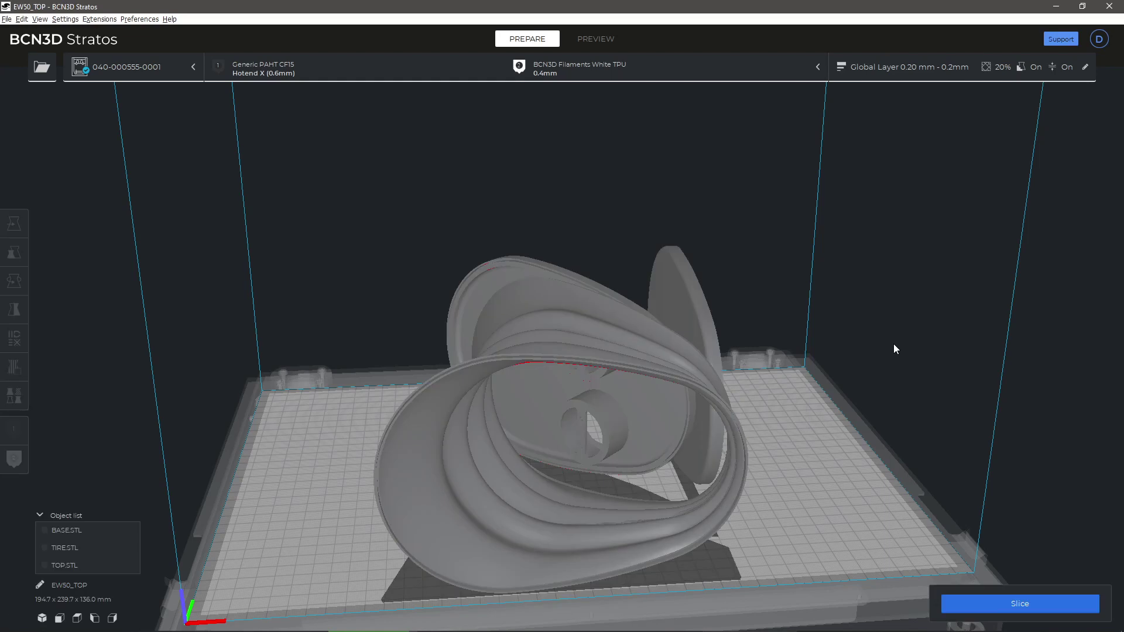
Step: Verify extruder 2 holds White TPU on a 0.4 mm hotend, then close the extruder panel
left_click(690, 73)
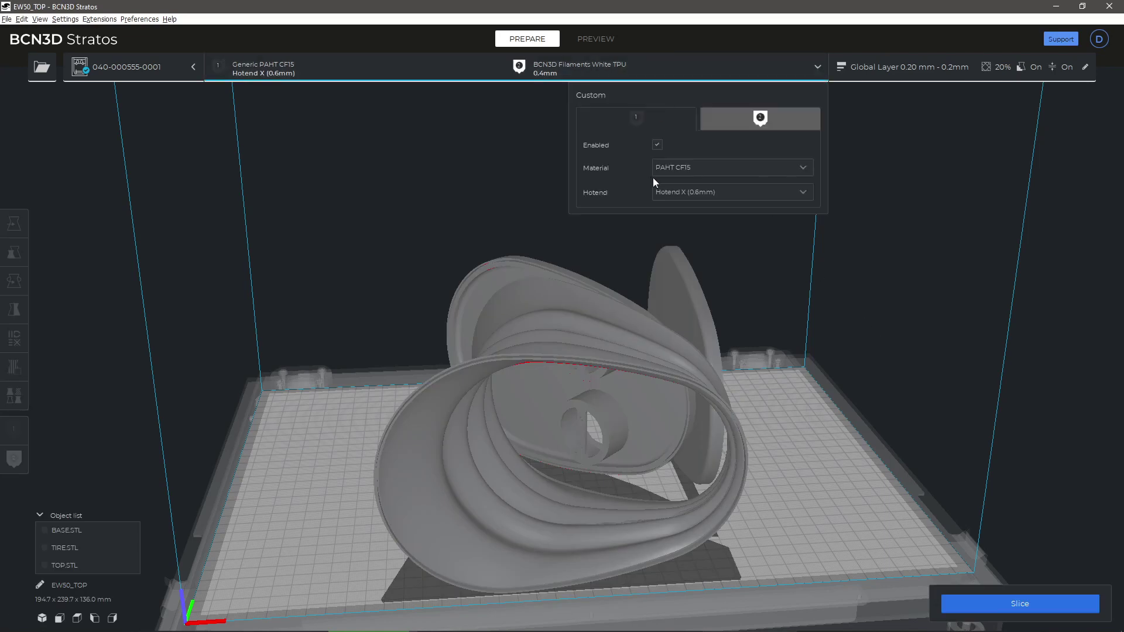
left_click(743, 124)
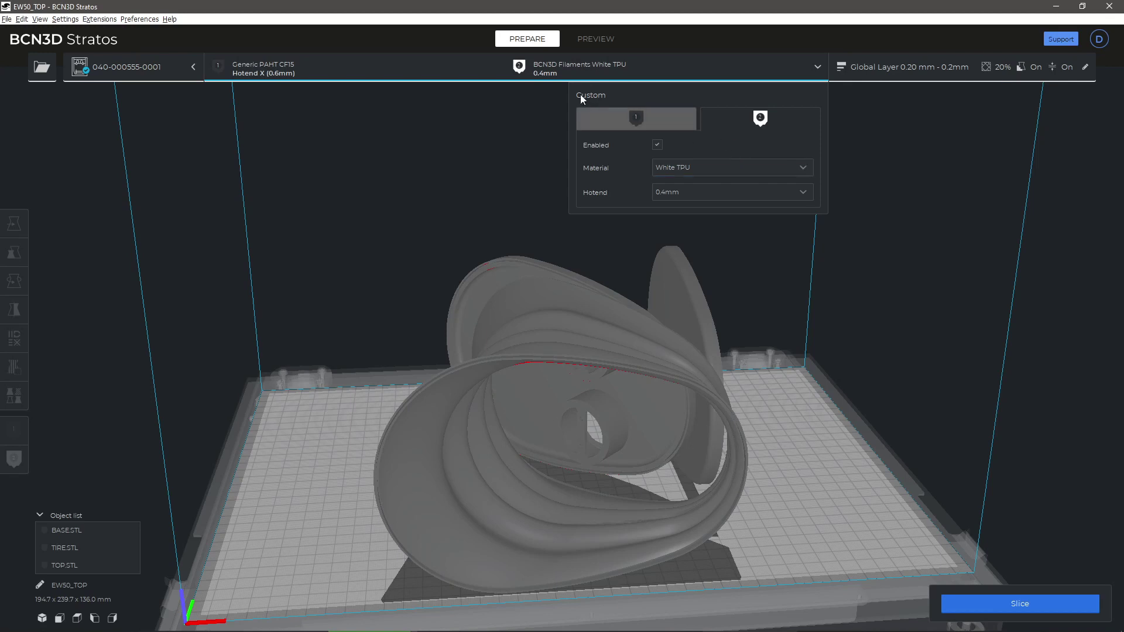
left_click(602, 75)
Step: Assign the tire to extruder 2, then merge base, tire and top into Group #1
left_click(448, 451)
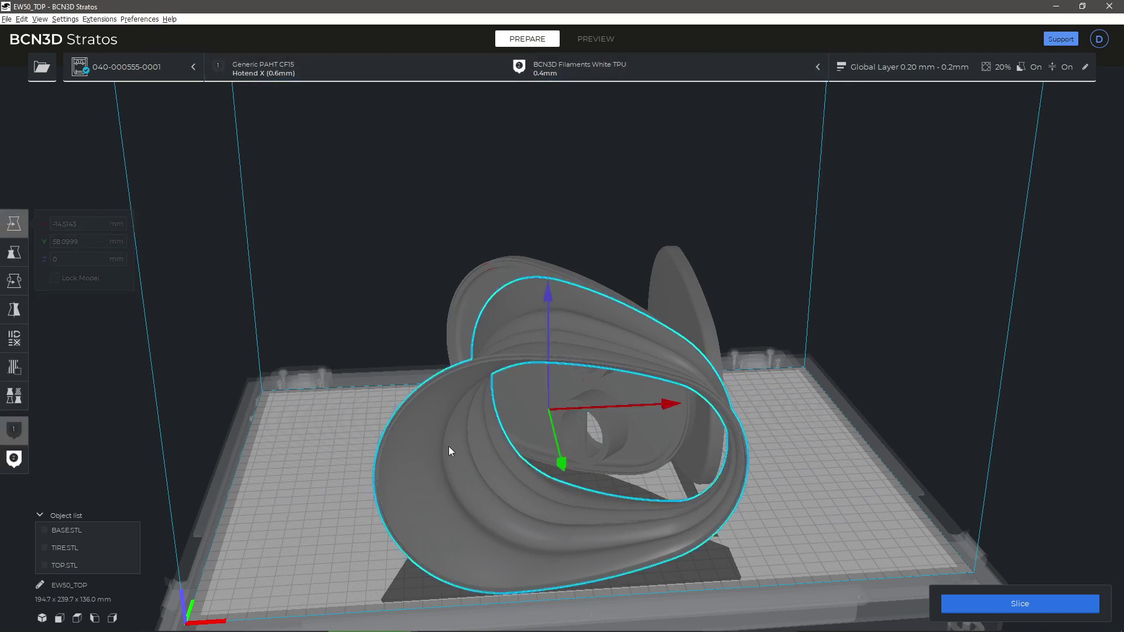
left_click(14, 461)
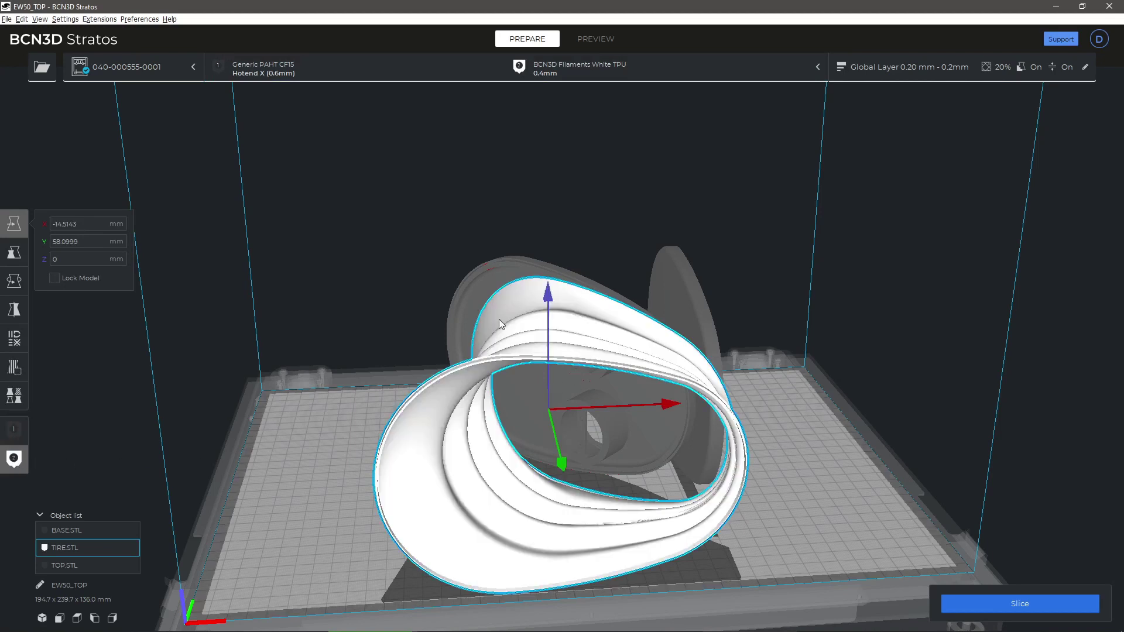
left_click(473, 295, "ctrl")
left_click(676, 276, "ctrl")
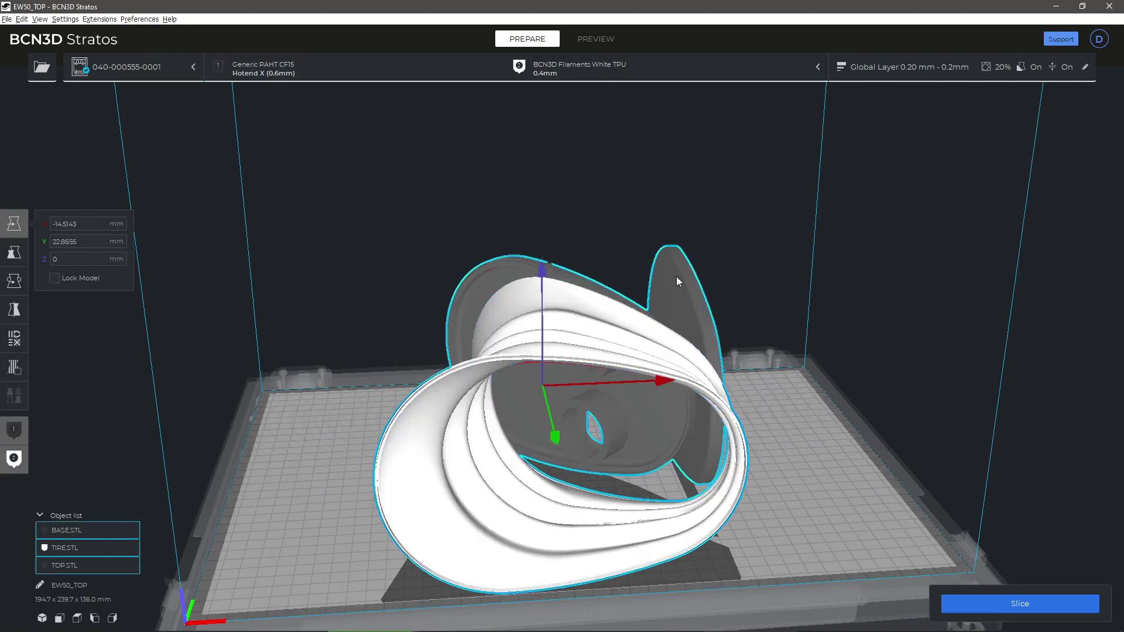
right_click(611, 326)
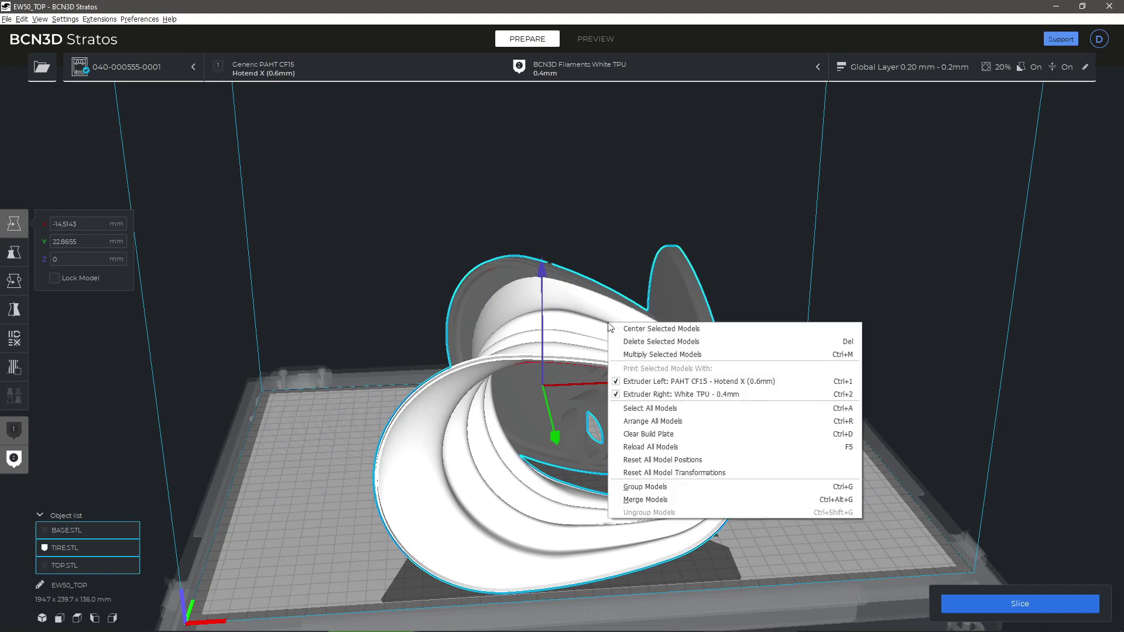
left_click(664, 501)
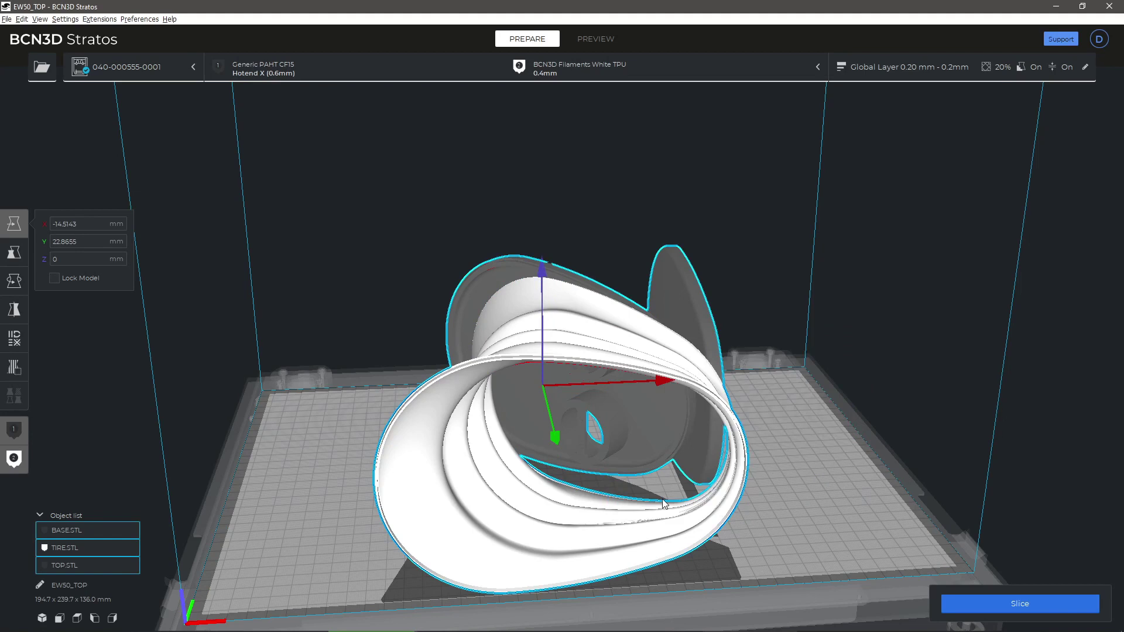
right_click_drag(817, 449, 397, 434)
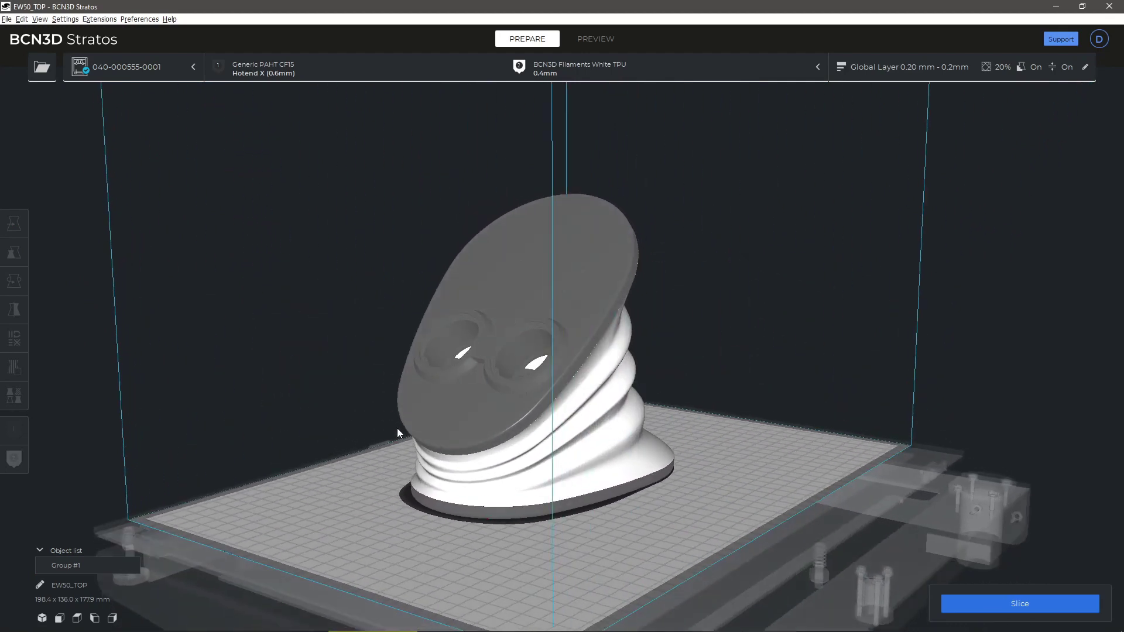
Step: Slice the merged assembly (2 days 0 h 12 min, 304 g) and reveal Send to Printer
left_click(1074, 603)
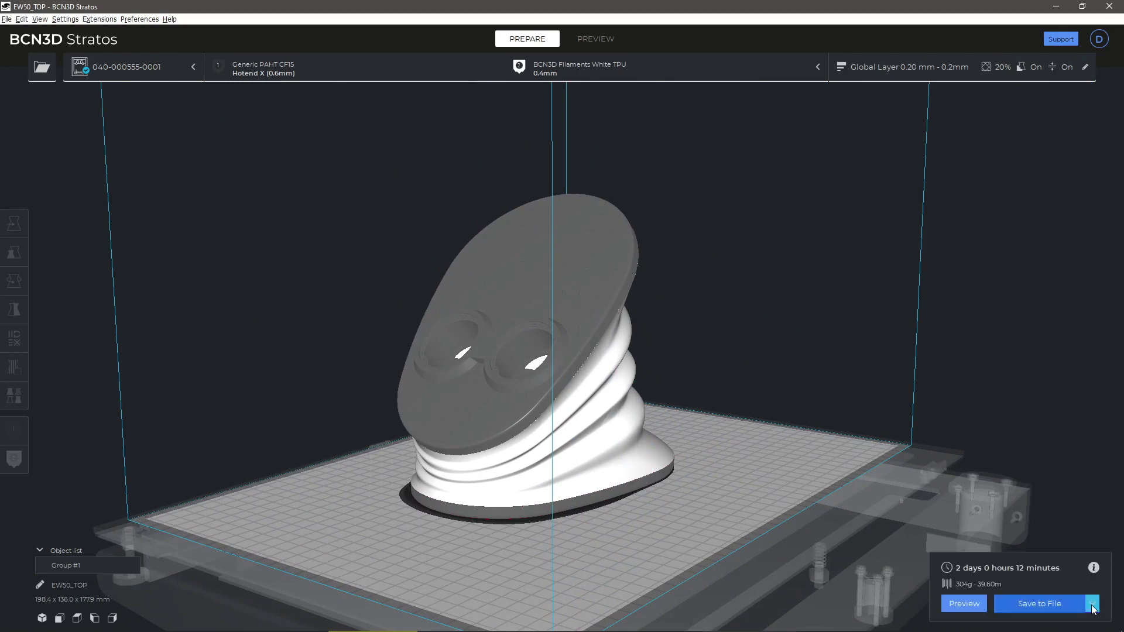
left_click(1092, 604)
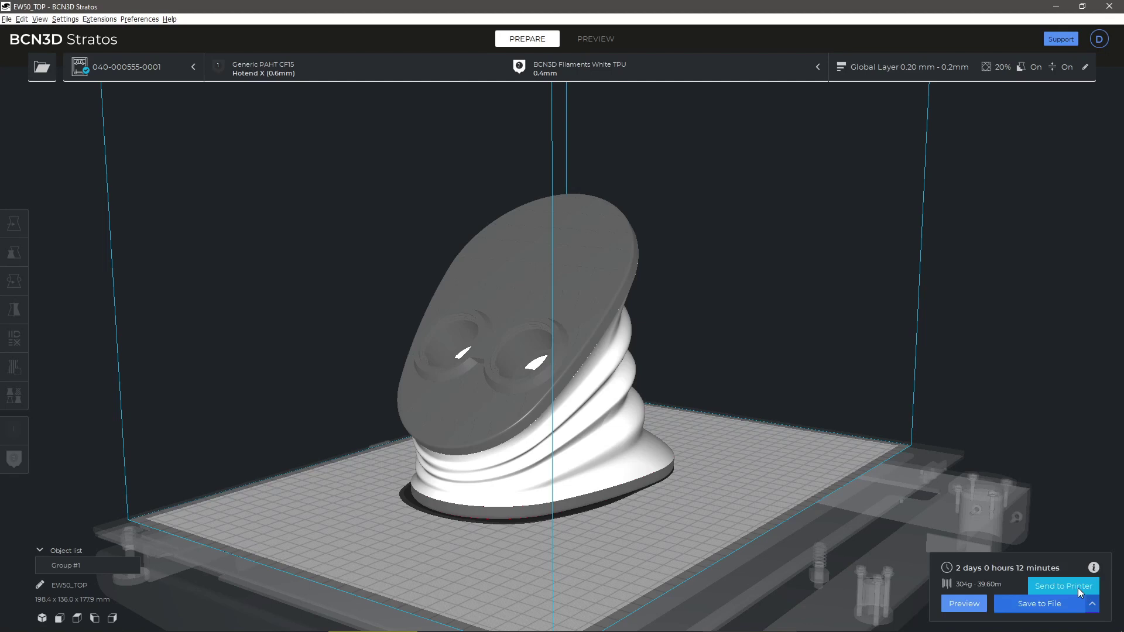